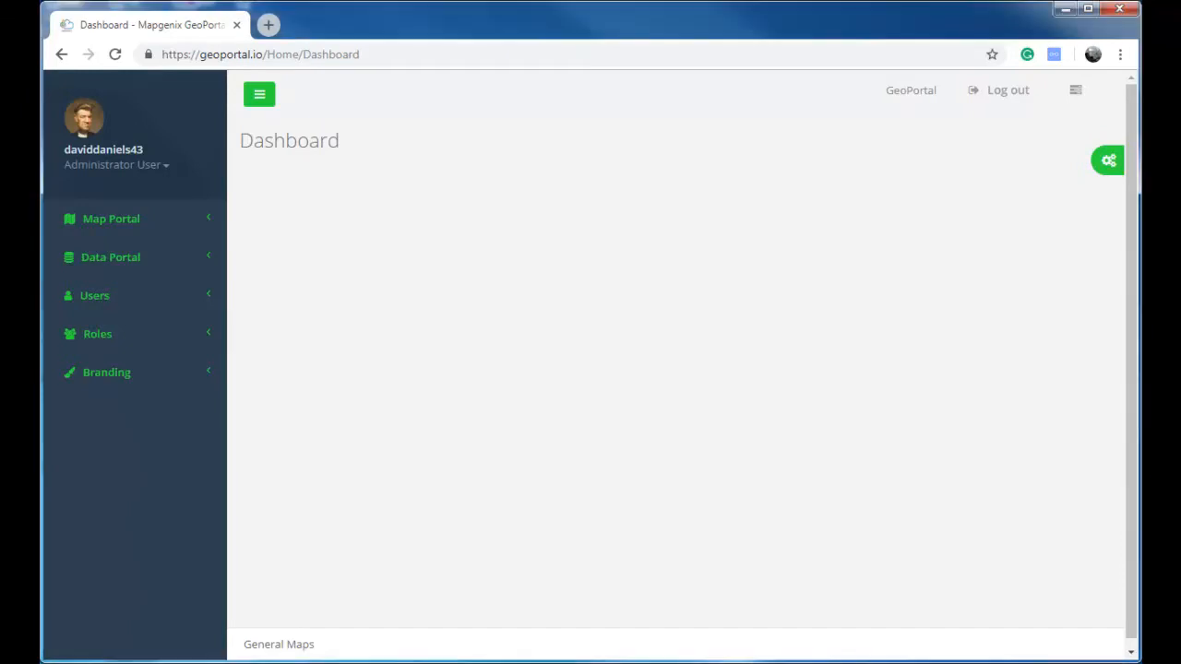
Search the saved maps for the title Texas and open the Demography of Texas map.
{"action": "left_click", "coordinate": [211, 222]}
{"action": "left_click", "coordinate": [127, 281]}
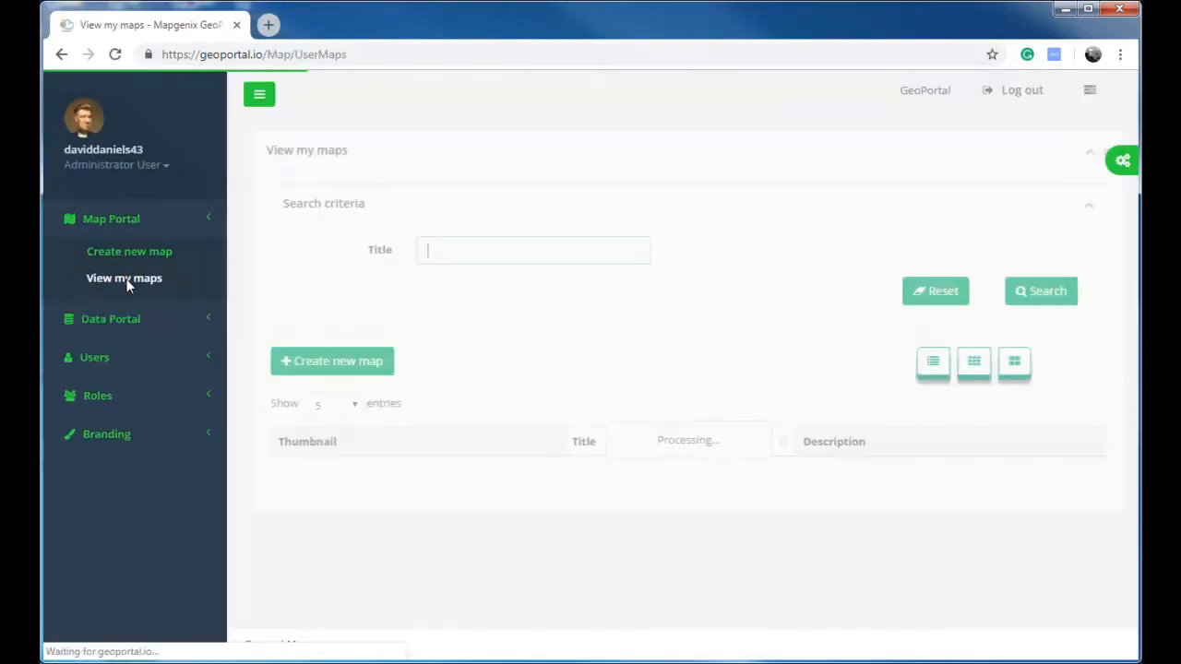
{"action": "left_click", "coordinate": [470, 253]}
{"action": "type", "text": "DemTexas"}
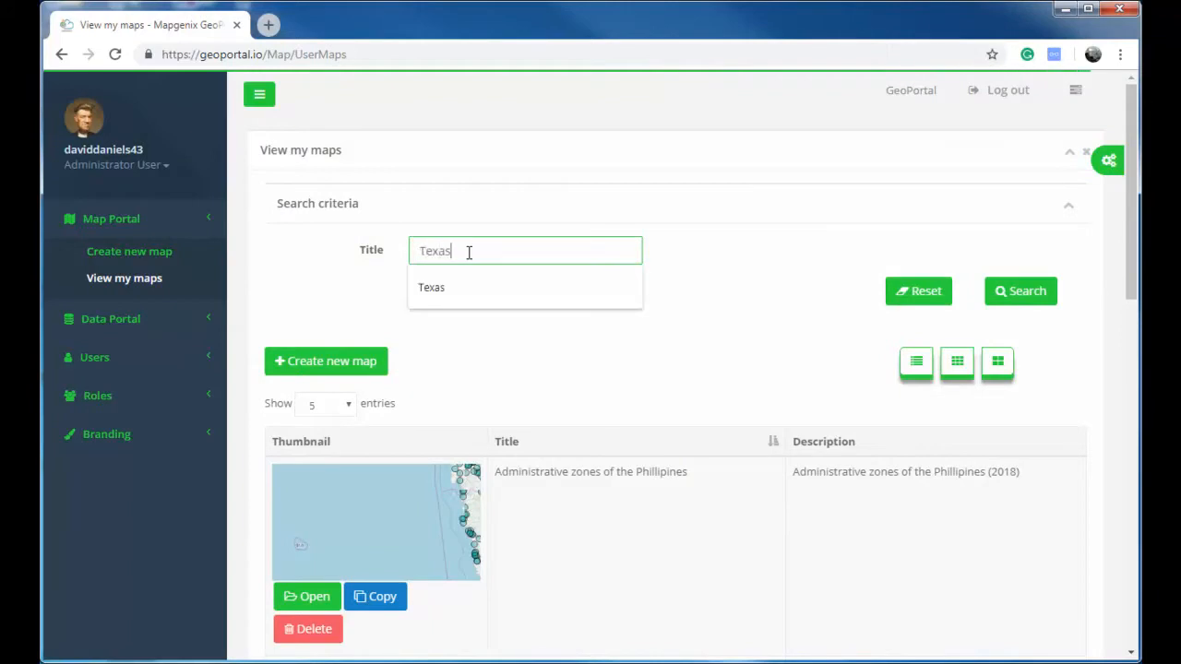
{"action": "left_click", "coordinate": [437, 277]}
{"action": "left_click", "coordinate": [1015, 295]}
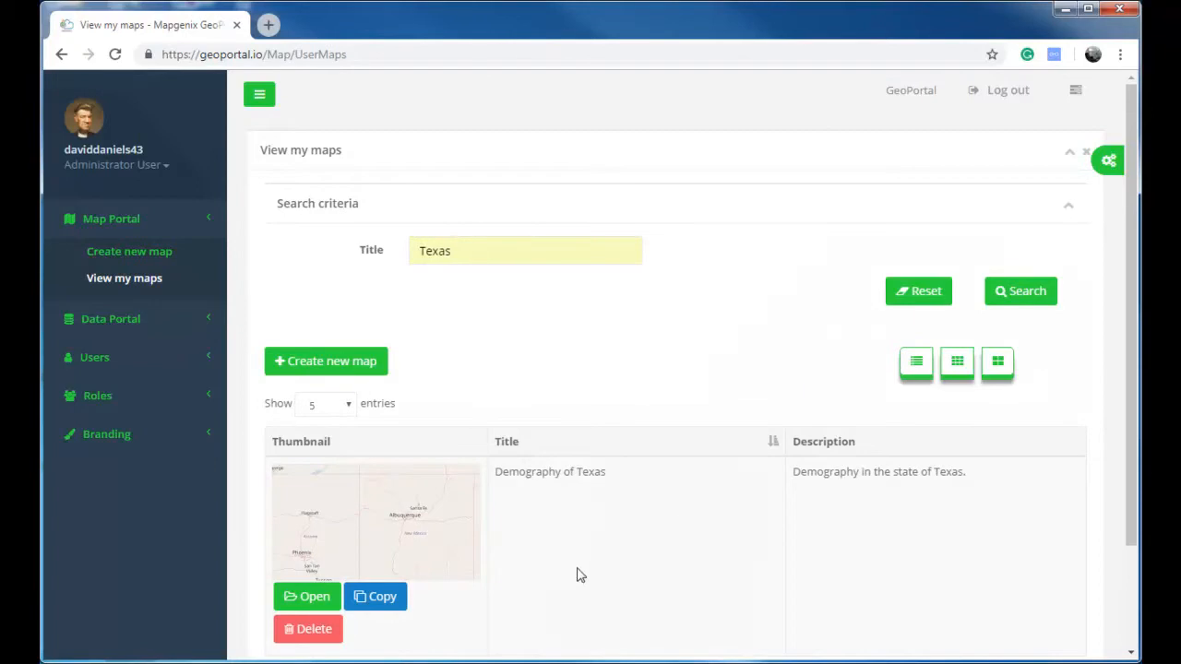
{"action": "left_click", "coordinate": [310, 597]}
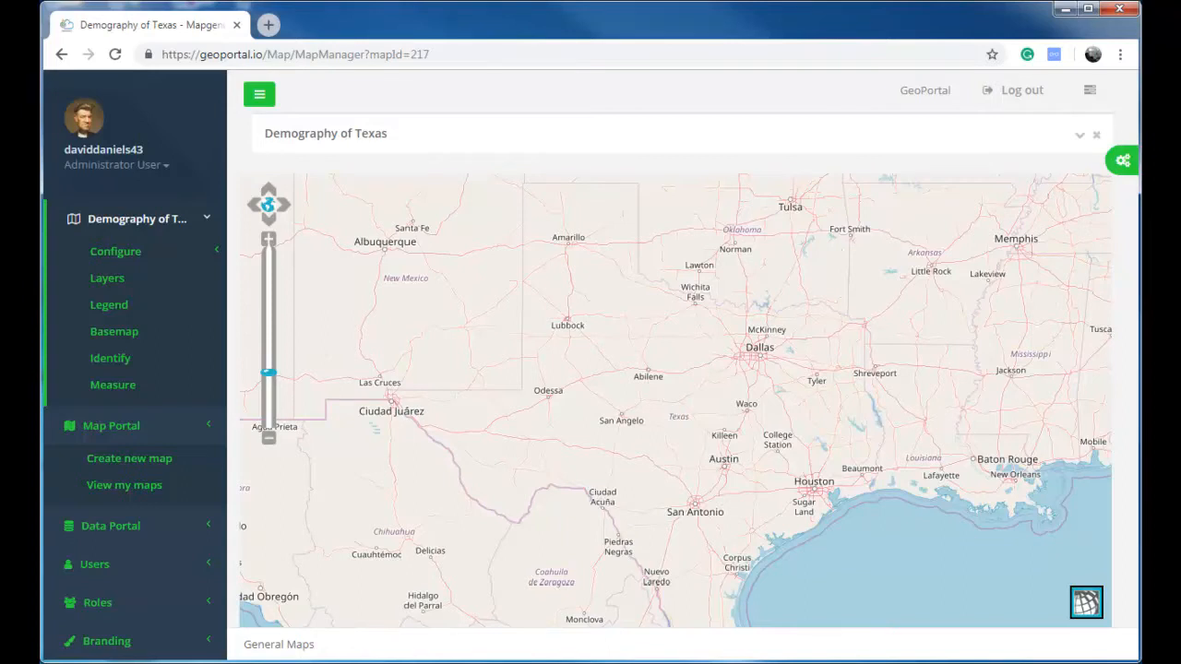
Search the data sets for Demography, add the first Texas Demography data set as a map layer, and check it on the map.
{"action": "left_click", "coordinate": [107, 279]}
{"action": "left_click", "coordinate": [542, 184]}
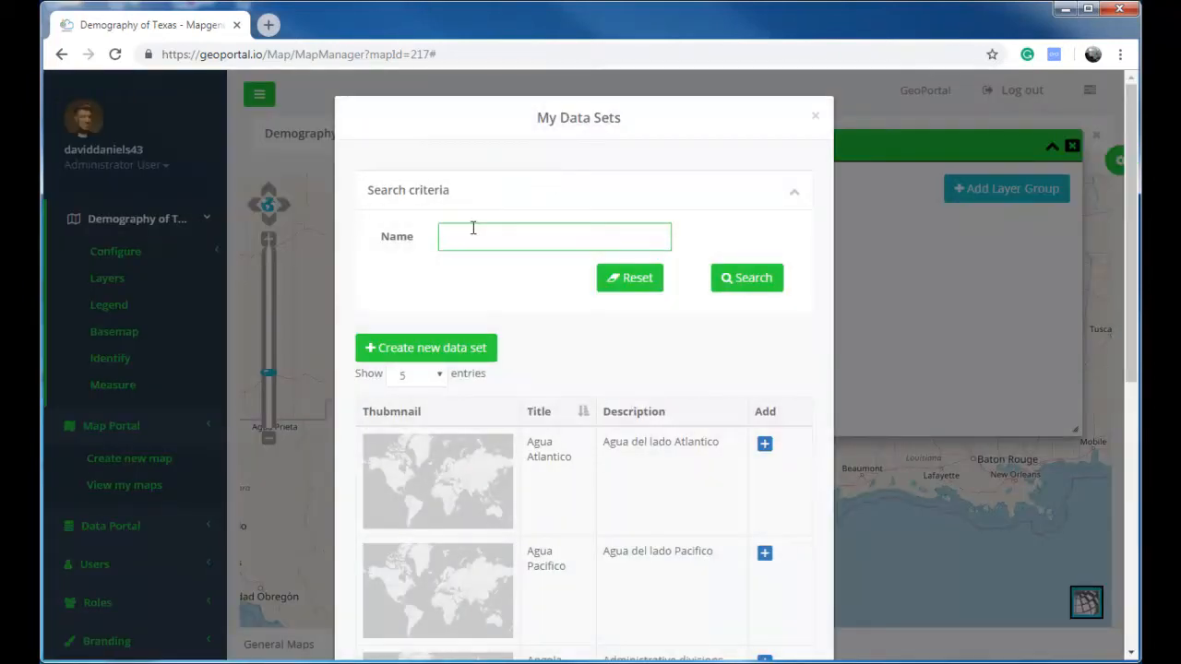
{"action": "type", "text": "Demography"}
{"action": "left_click", "coordinate": [729, 280]}
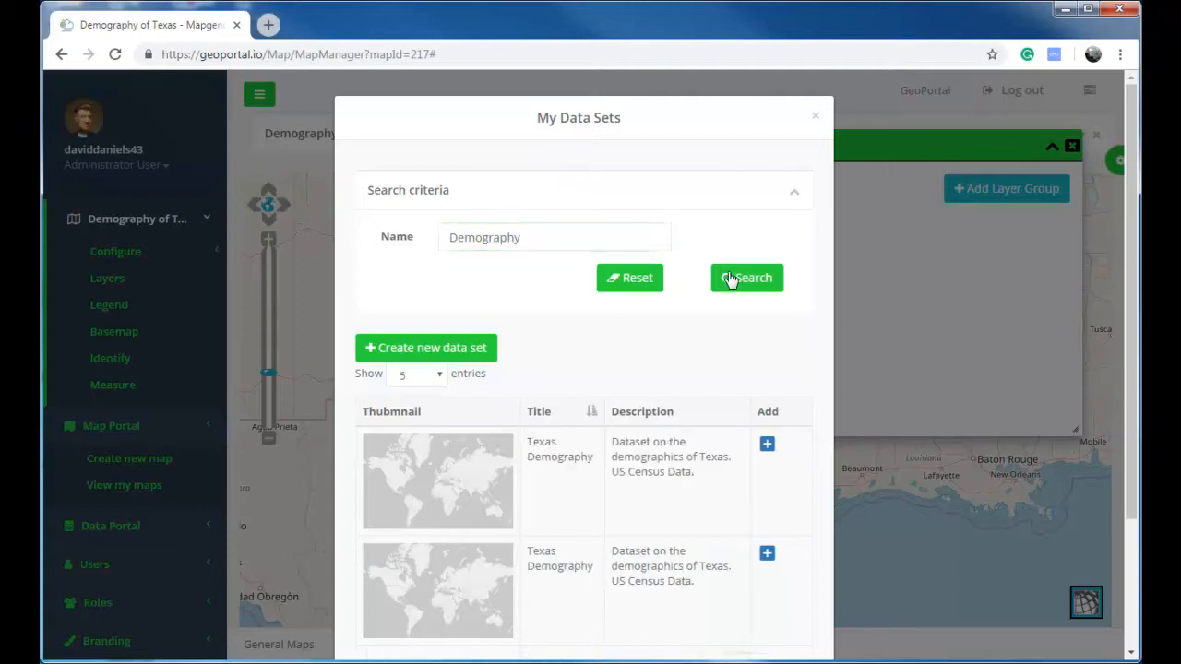
{"action": "left_click", "coordinate": [768, 446]}
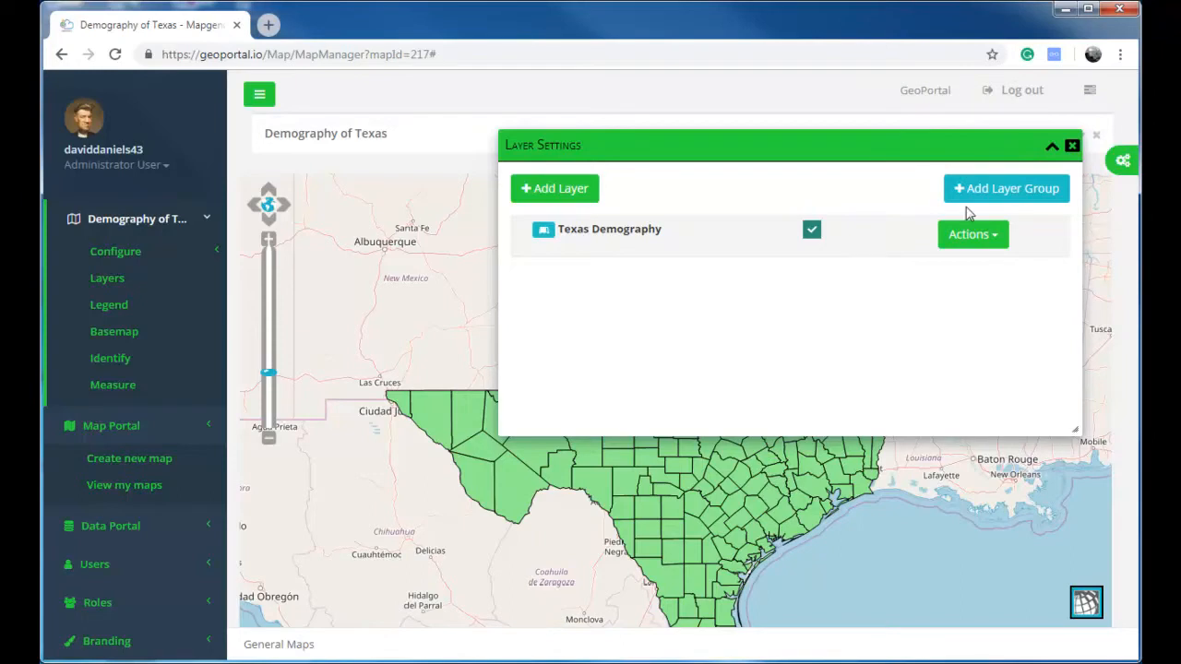
{"action": "left_click", "coordinate": [1051, 146]}
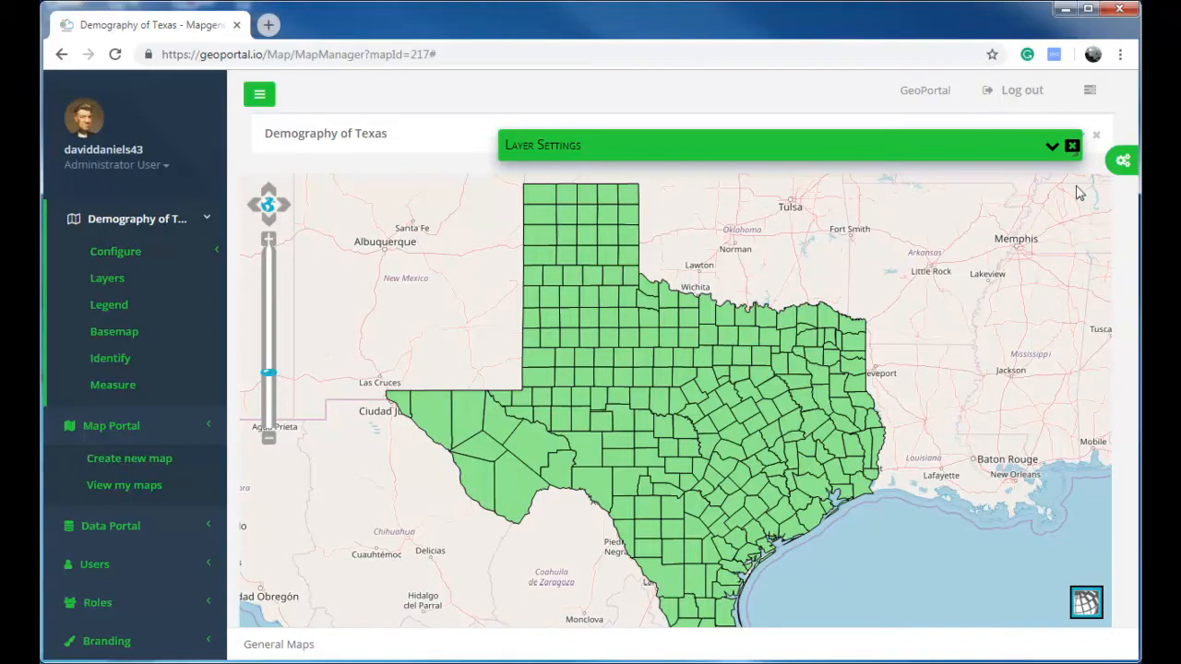
{"action": "left_click", "coordinate": [1051, 150]}
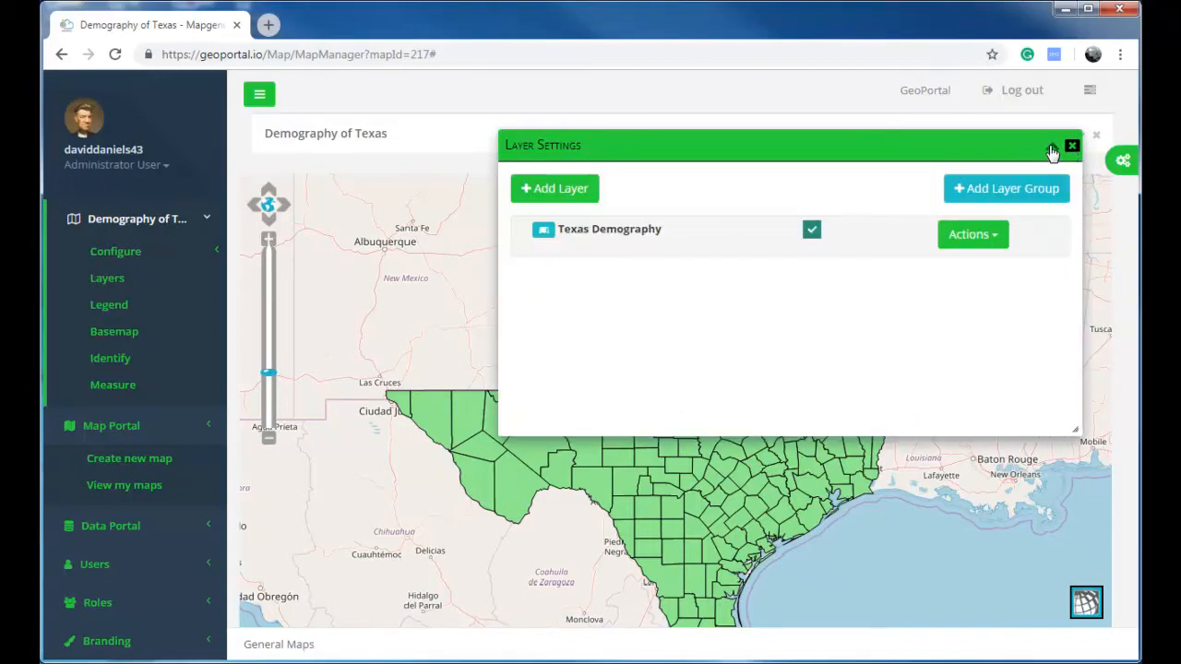
Start a quantity style for the Texas Demography layer using column PER_65_UP and 5 class breaks.
{"action": "left_click", "coordinate": [997, 243]}
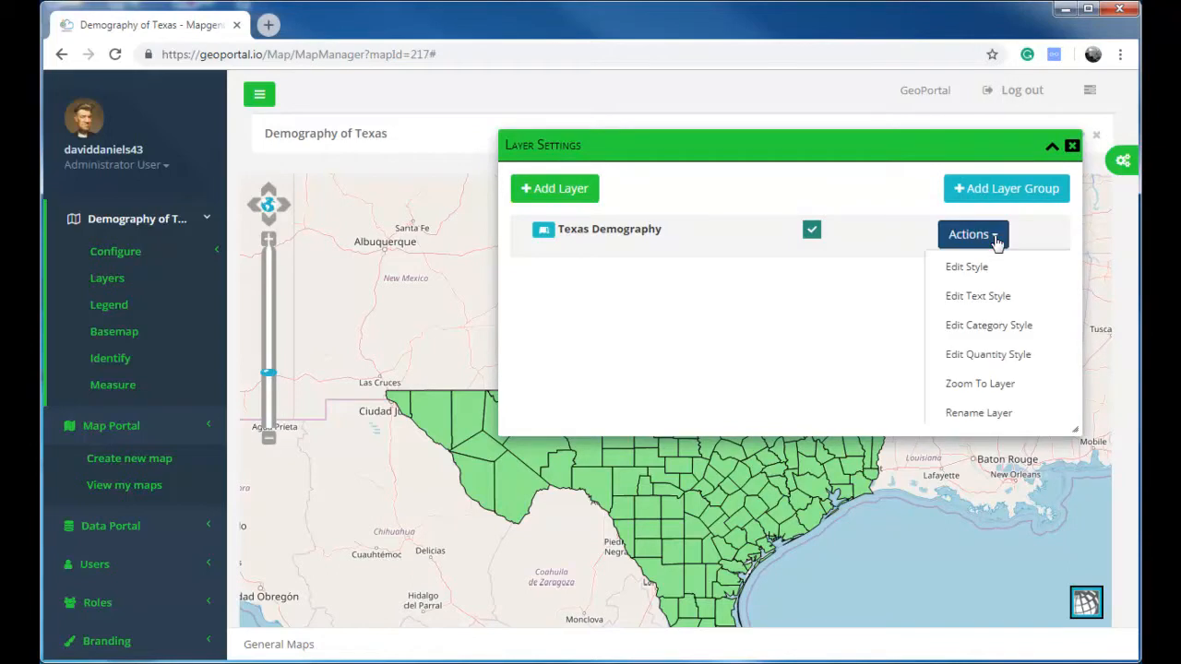
{"action": "left_click", "coordinate": [959, 356]}
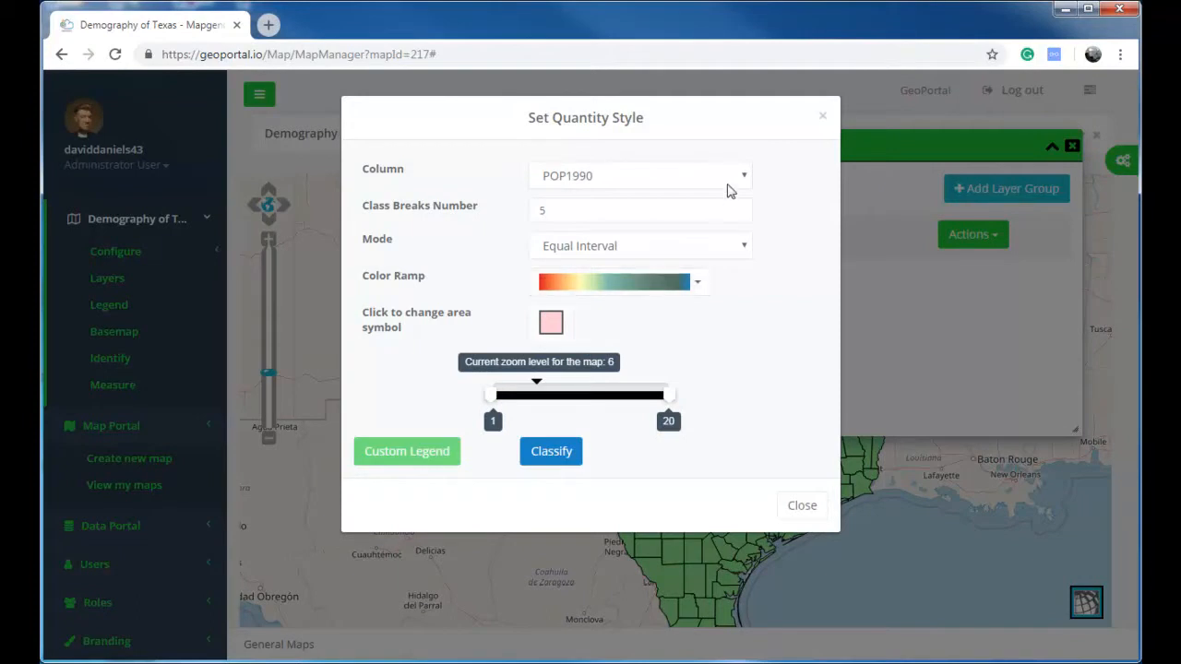
{"action": "left_click", "coordinate": [743, 178]}
{"action": "left_click_drag", "start_coordinate": [749, 216], "coordinate": [743, 400]}
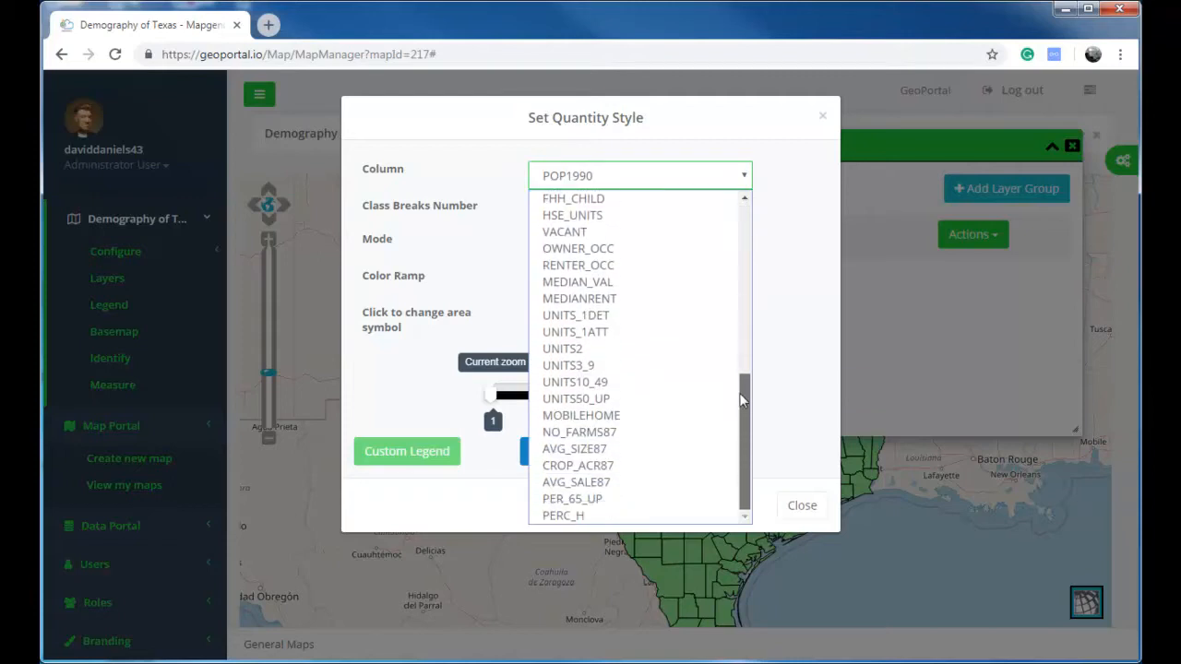
{"action": "left_click", "coordinate": [589, 503]}
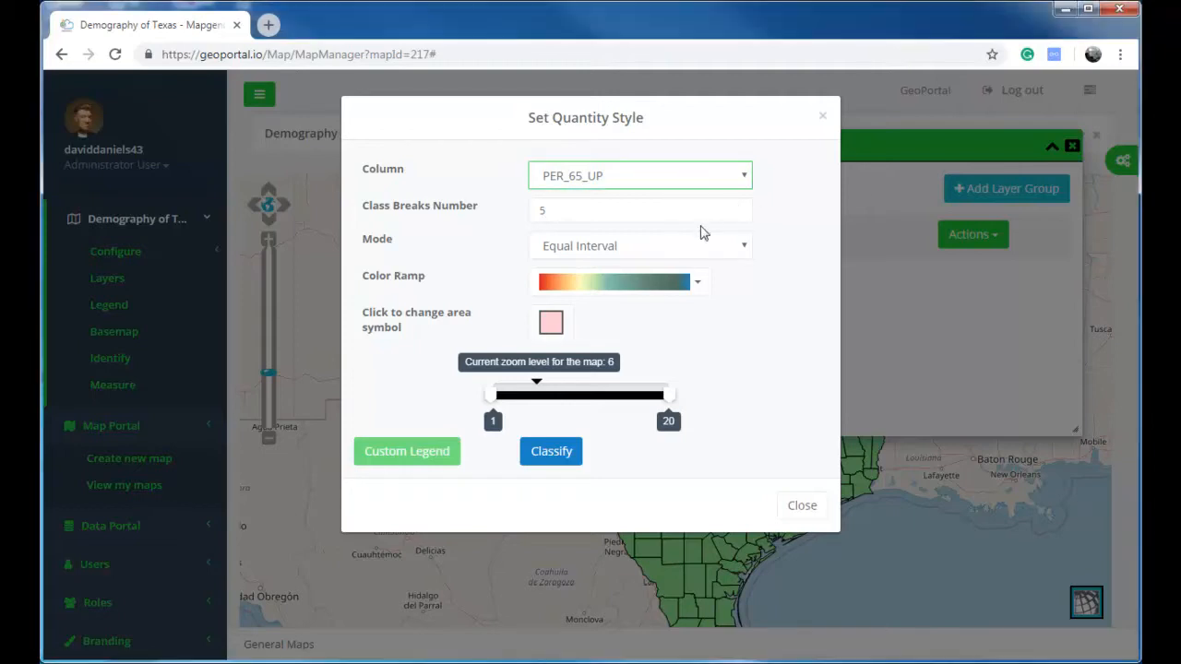
{"action": "left_click", "coordinate": [735, 215]}
{"action": "key", "text": "Up"}
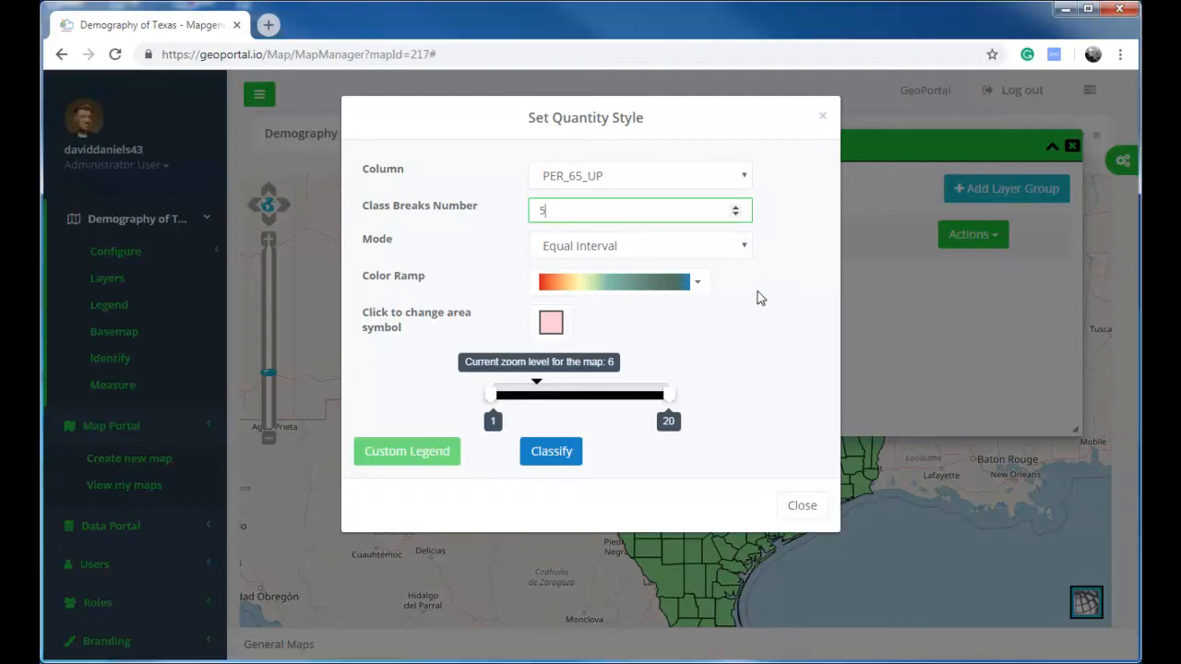
Set the quantity style's classification mode to Quantile and its color ramp to the white-to-dark-red gradient.
{"action": "left_click", "coordinate": [743, 248]}
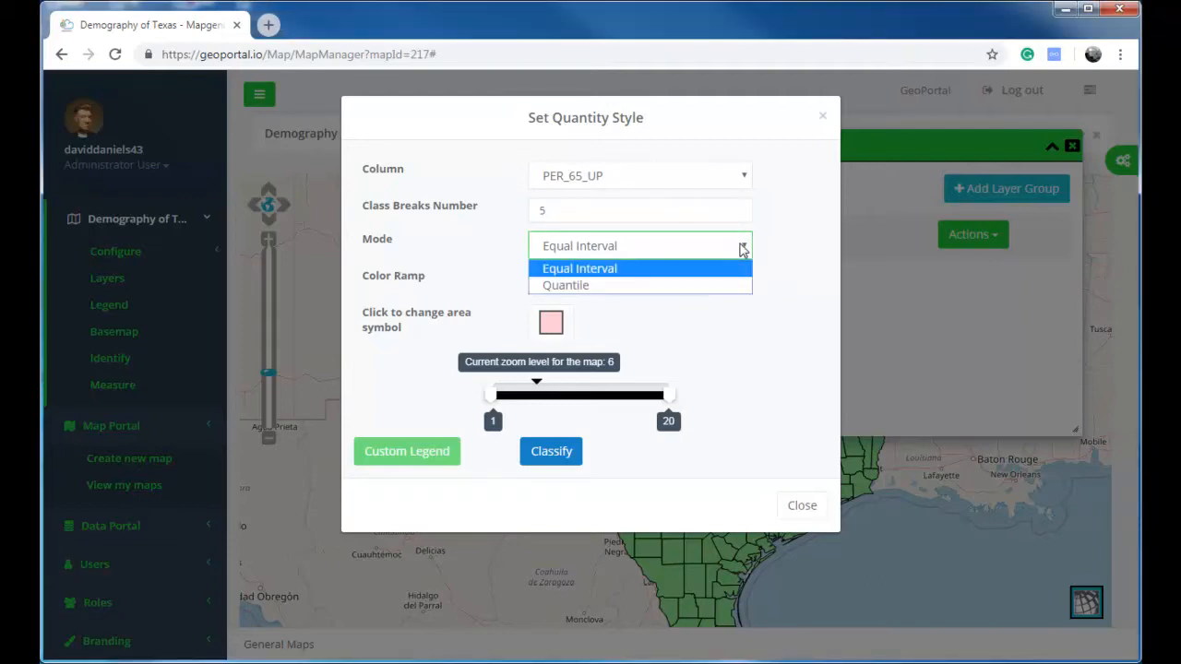
{"action": "left_click", "coordinate": [743, 249]}
{"action": "key", "text": "Down"}
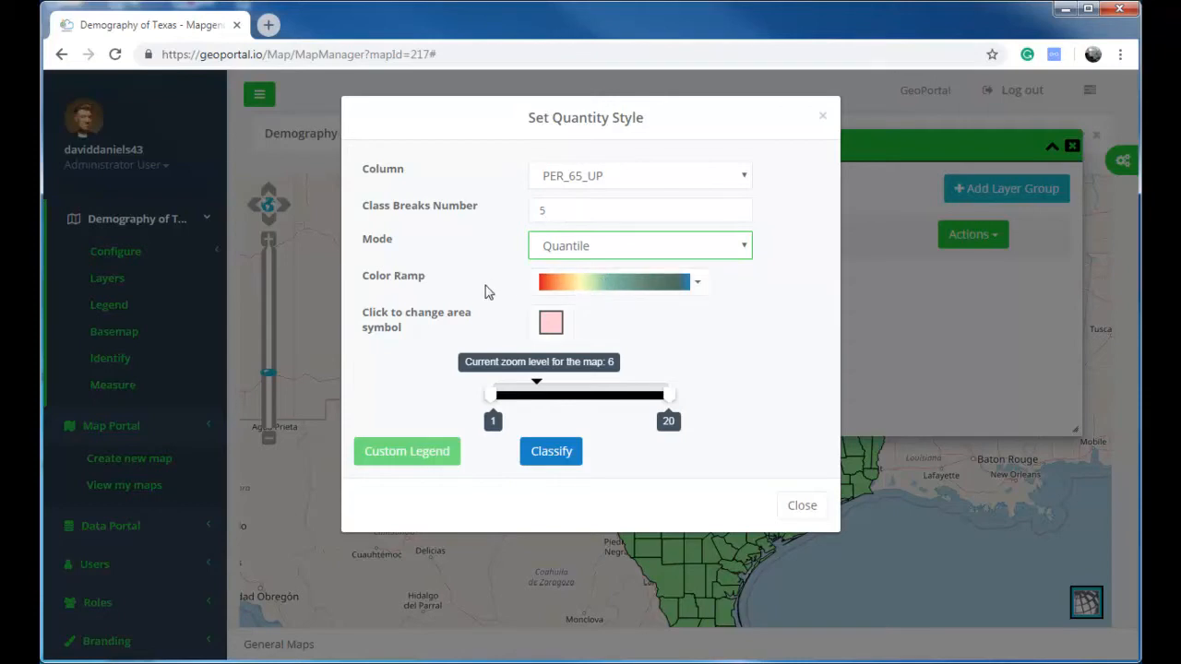
{"action": "left_click", "coordinate": [698, 283]}
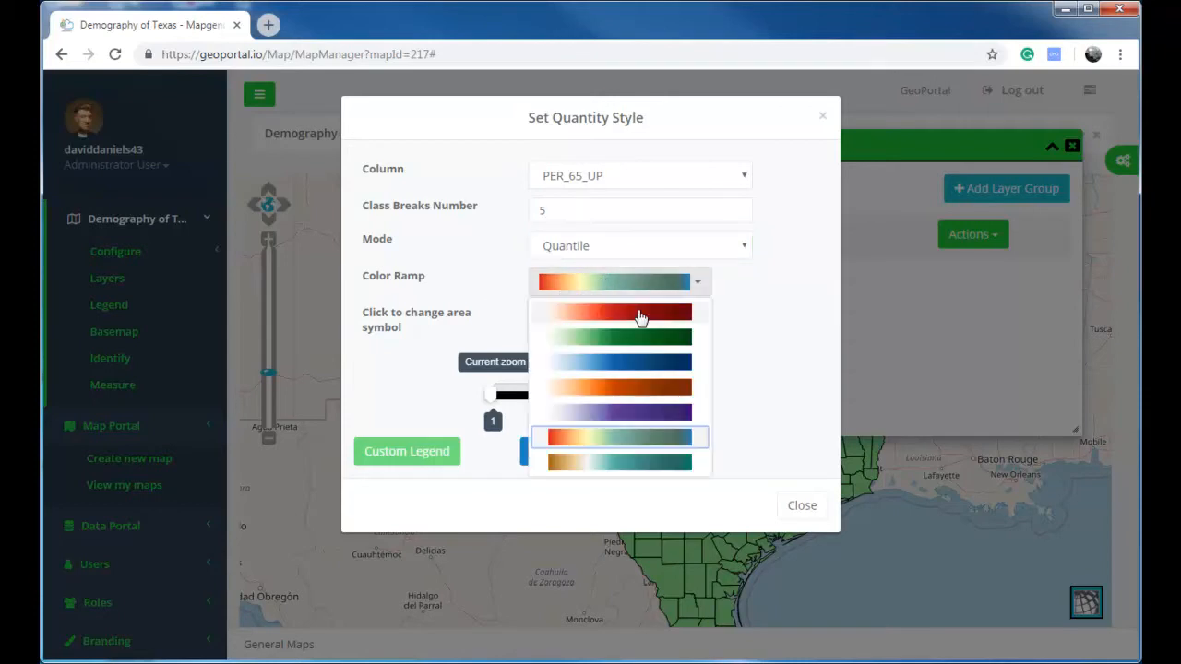
{"action": "left_click", "coordinate": [641, 313]}
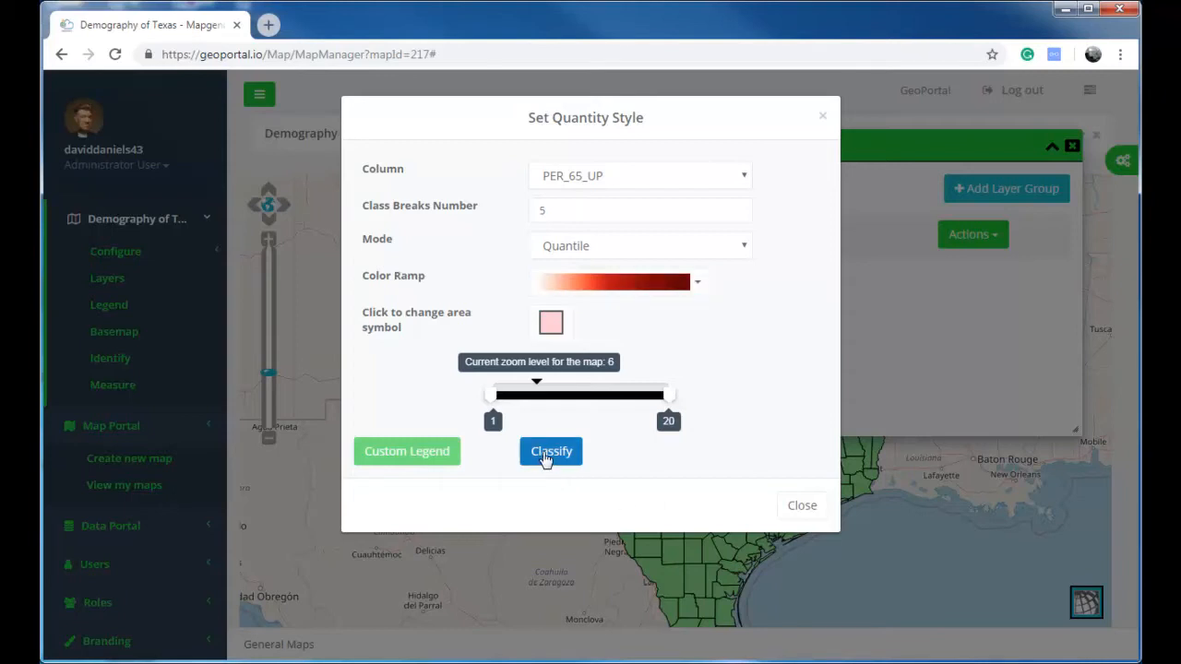
Classify the layer, save the generated class breaks unchanged, and close the quantity style settings.
{"action": "left_click", "coordinate": [550, 451]}
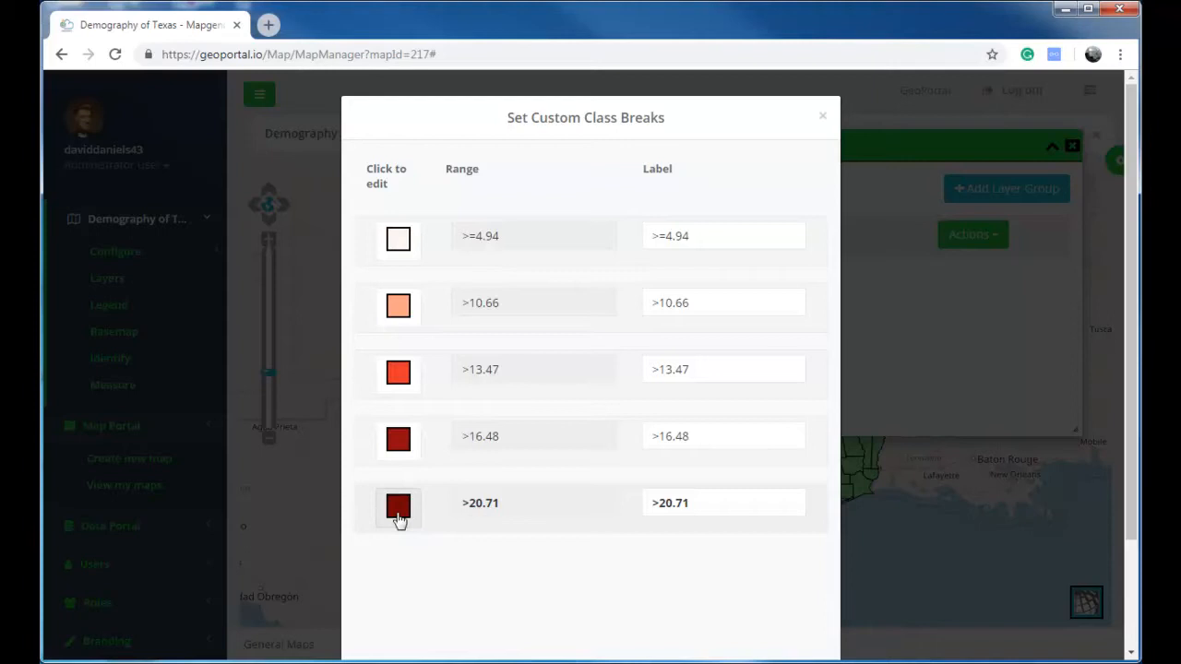
{"action": "scroll", "coordinate": [699, 440], "scroll_direction": "down", "scroll_amount": 2}
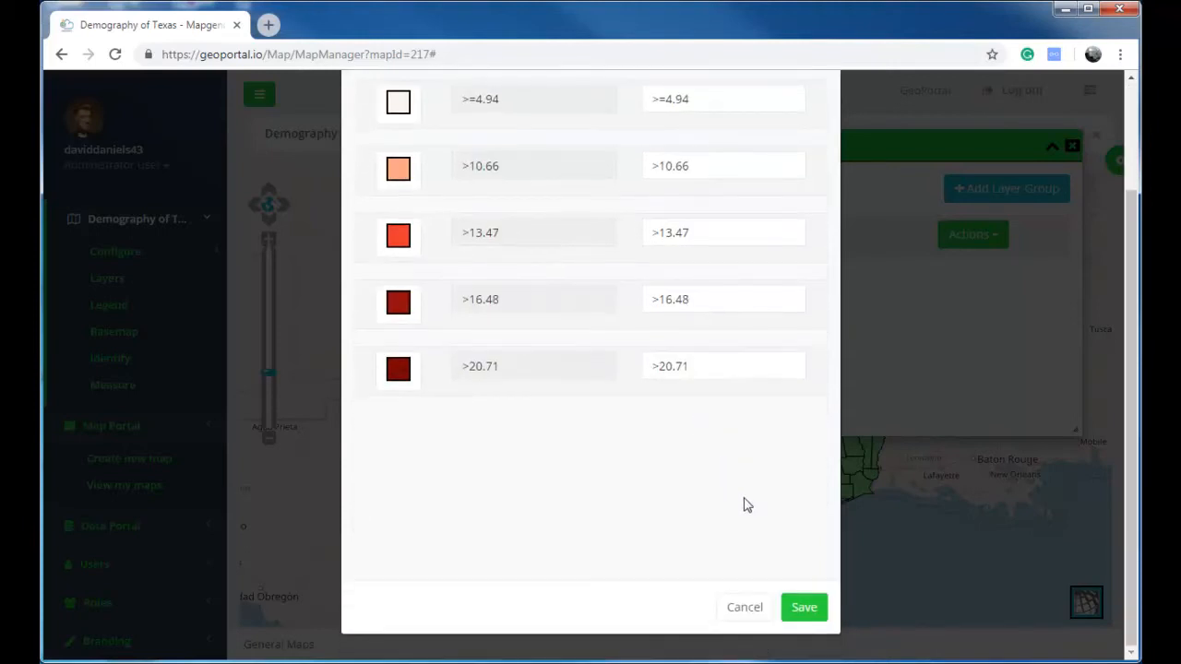
{"action": "left_click", "coordinate": [804, 607]}
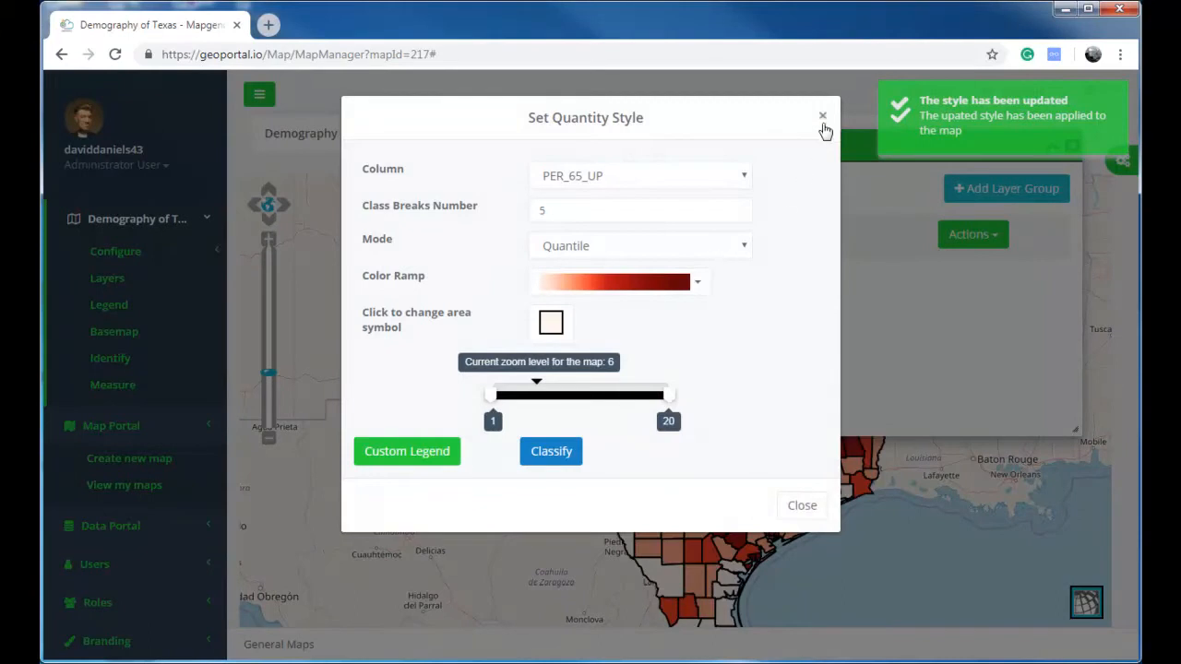
{"action": "left_click", "coordinate": [825, 119]}
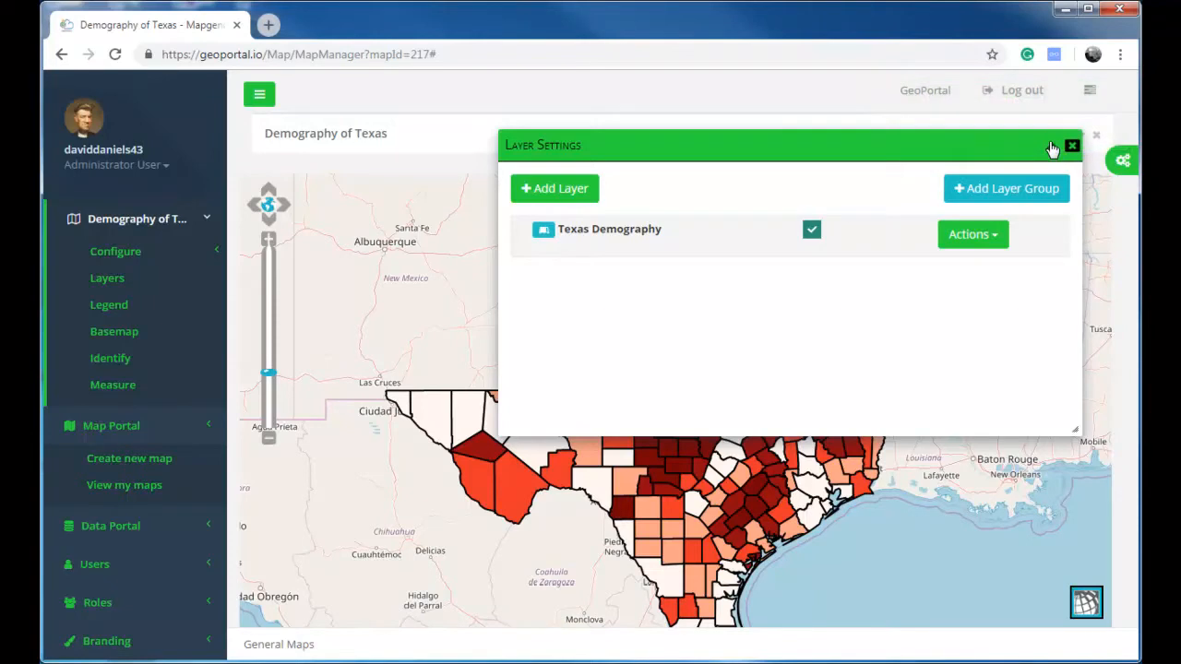
Examine the styled Texas counties without the layer settings in the way and review the map legend.
{"action": "left_click", "coordinate": [1053, 150]}
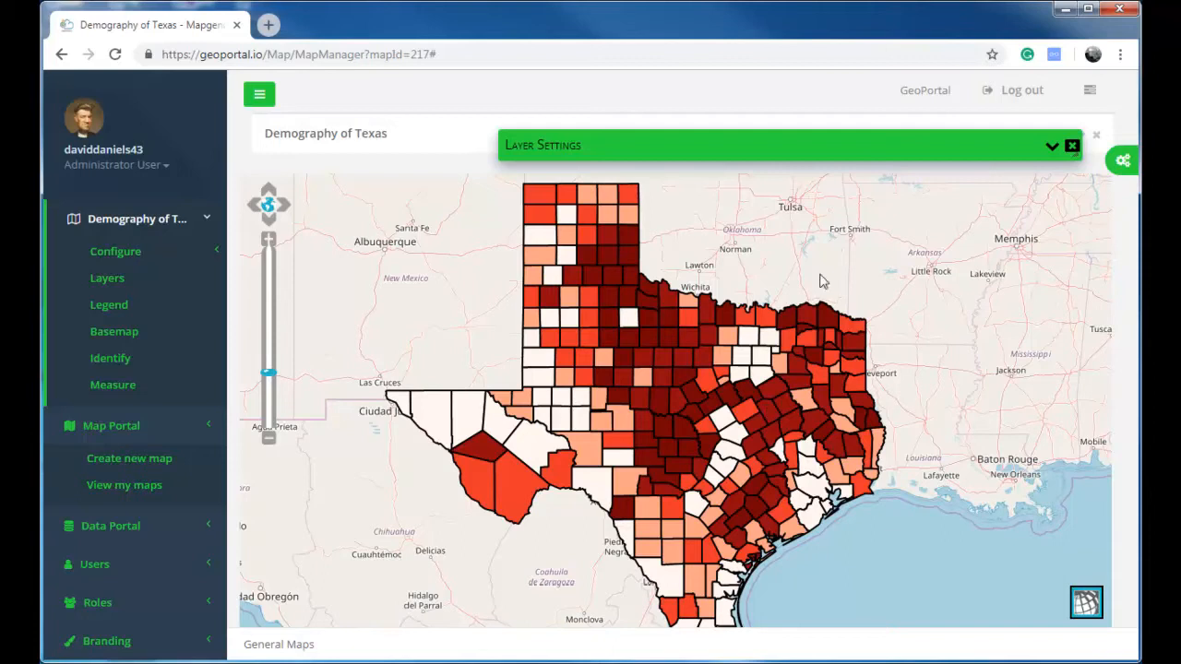
{"action": "left_click", "coordinate": [112, 308]}
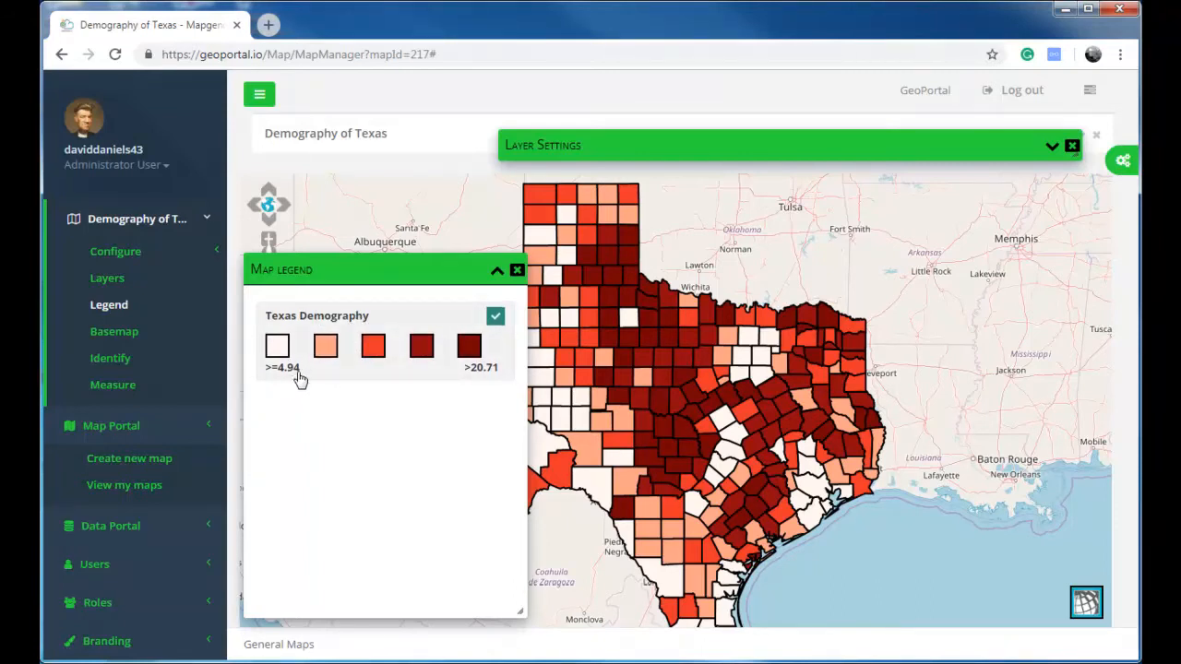
{"action": "left_click", "coordinate": [517, 274]}
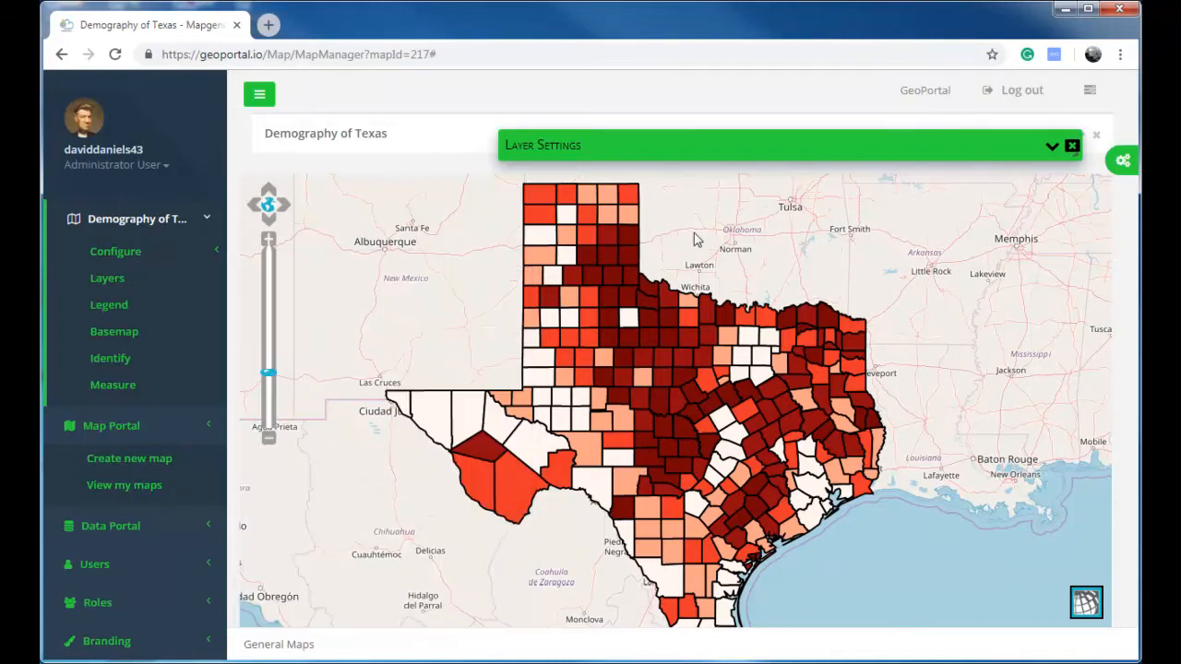
Rename the Texas Demography layer to "Seniors (above 65 years old)".
{"action": "left_click", "coordinate": [1051, 153]}
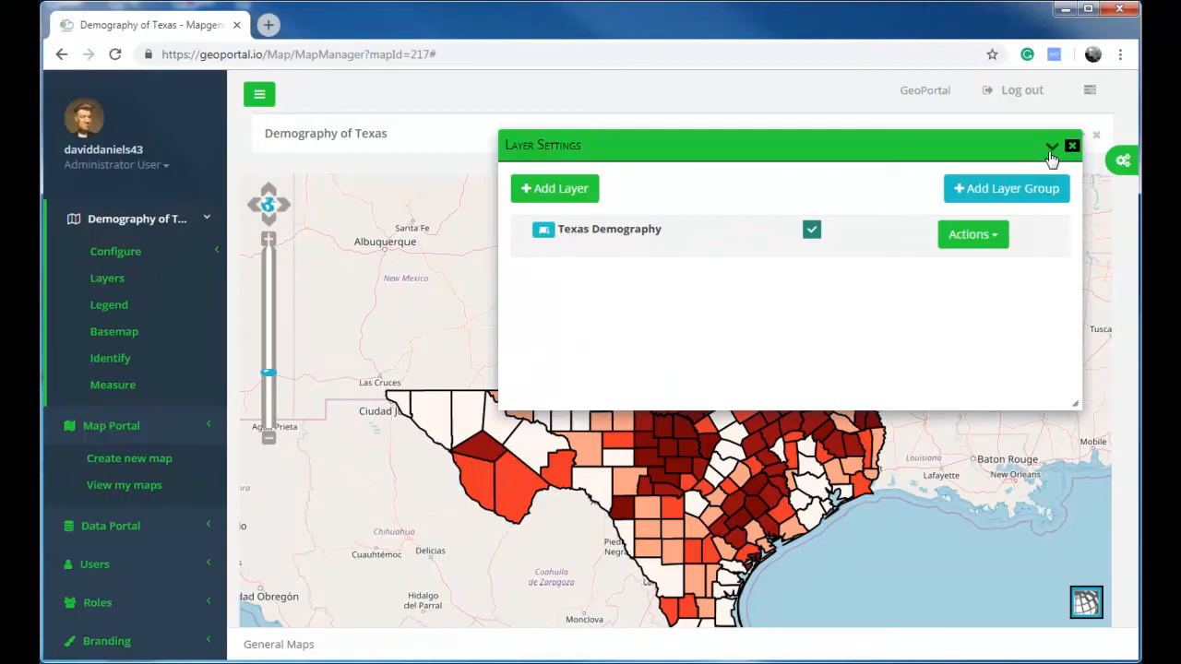
{"action": "left_click", "coordinate": [994, 238]}
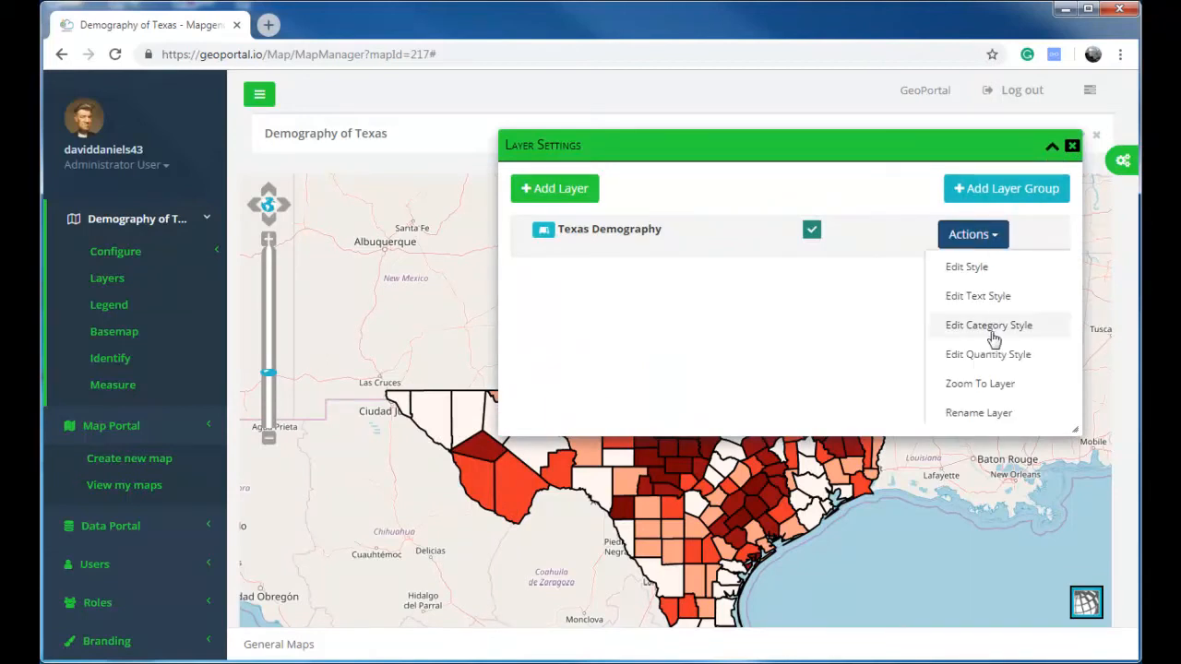
{"action": "left_click", "coordinate": [995, 416]}
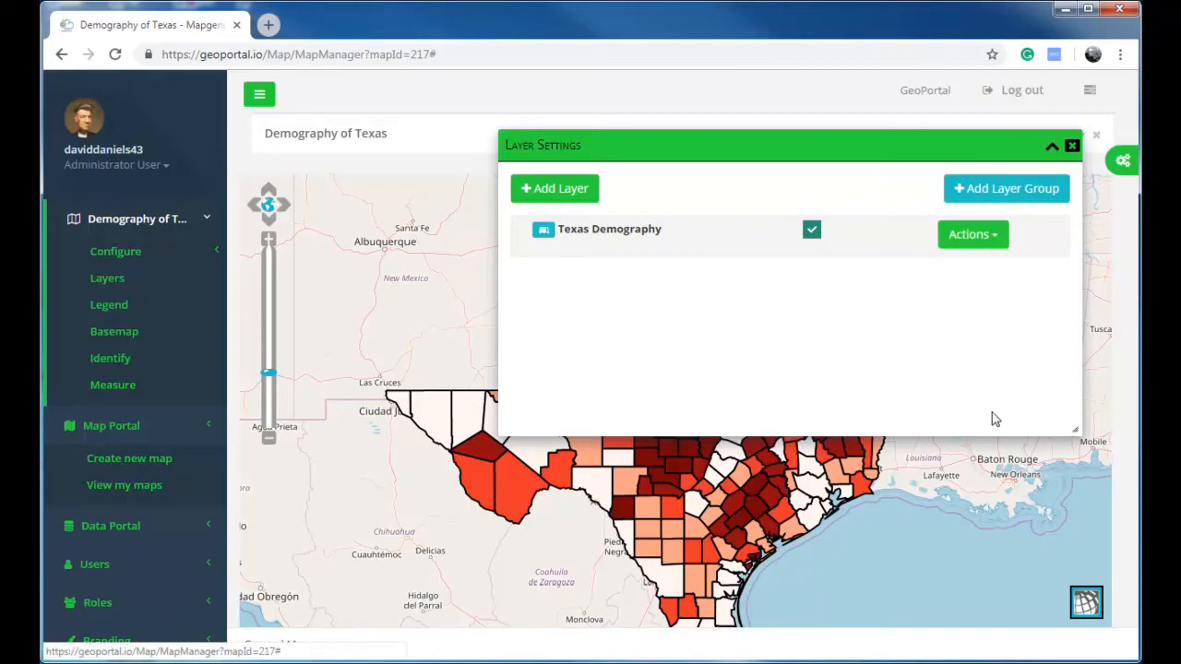
{"action": "left_click_drag", "start_coordinate": [619, 176], "coordinate": [470, 171]}
{"action": "key", "text": "BackSpace"}
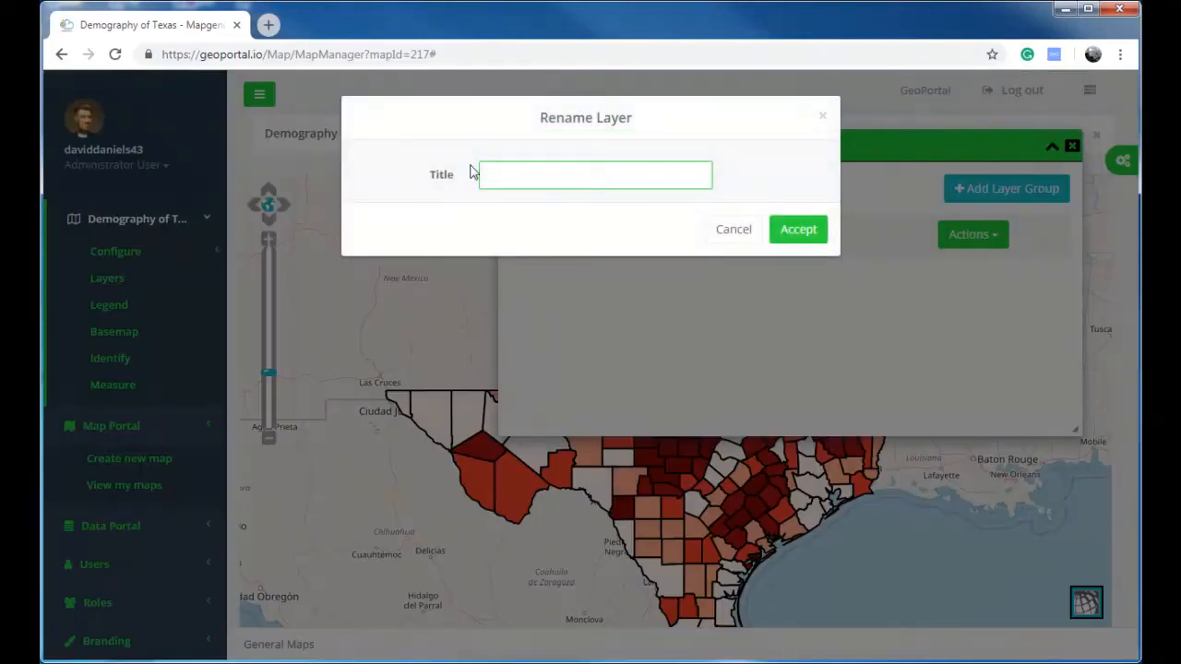
{"action": "type", "text": "Seniors"}
{"action": "type", "text": "(above 65 years old"}
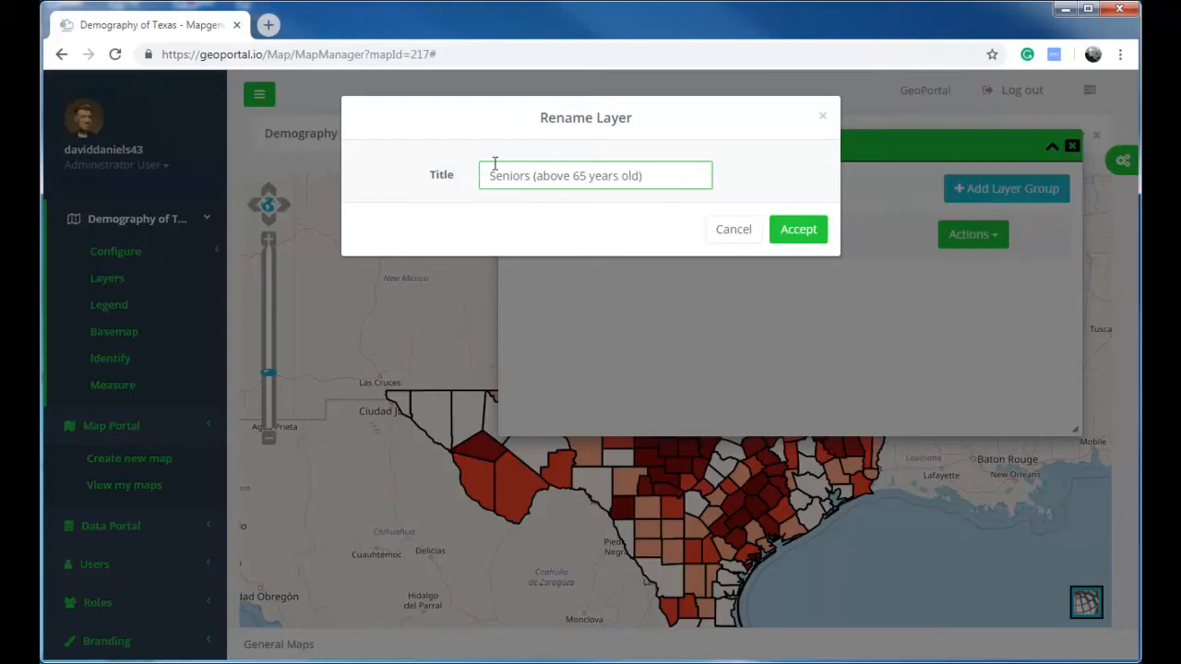
{"action": "left_click", "coordinate": [798, 231]}
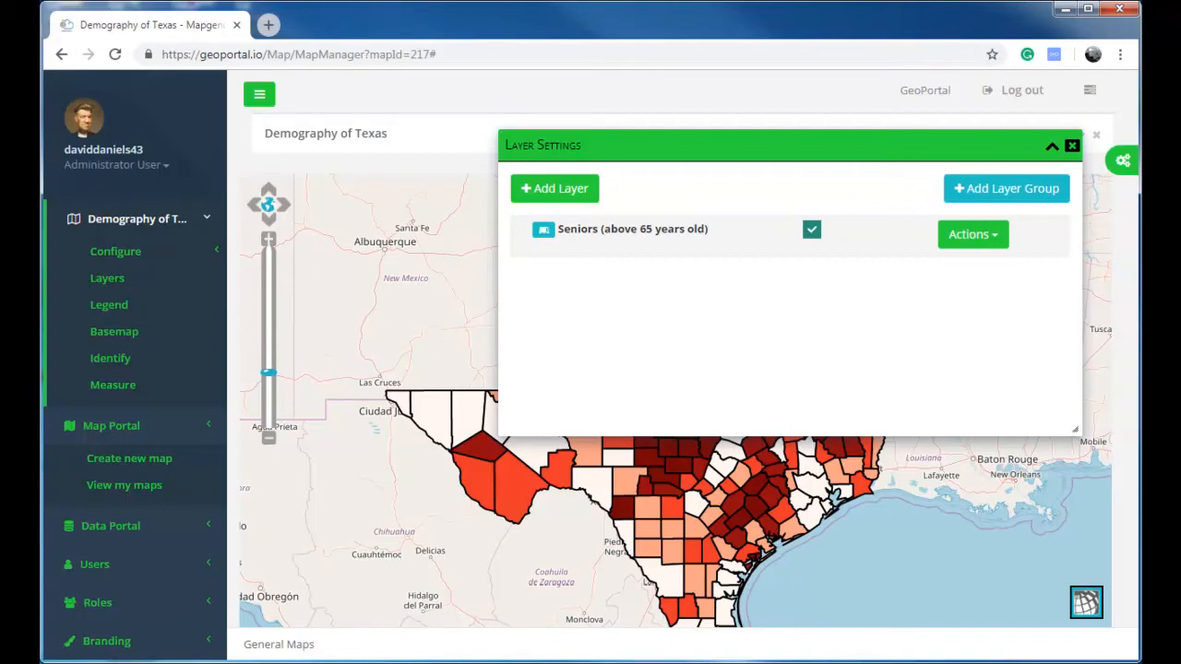
In the custom legend of the Seniors layer's quantity style, label the >=4.94 class "very low" and the >10.66 class "low".
{"action": "left_click", "coordinate": [1000, 238]}
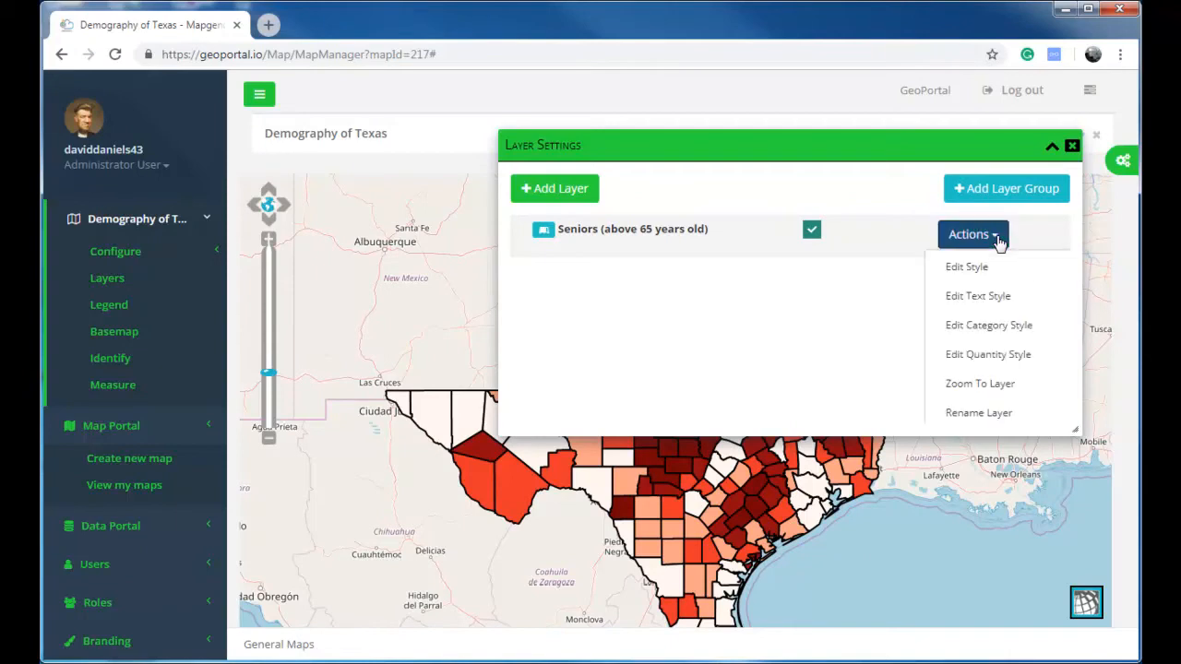
{"action": "left_click", "coordinate": [983, 361]}
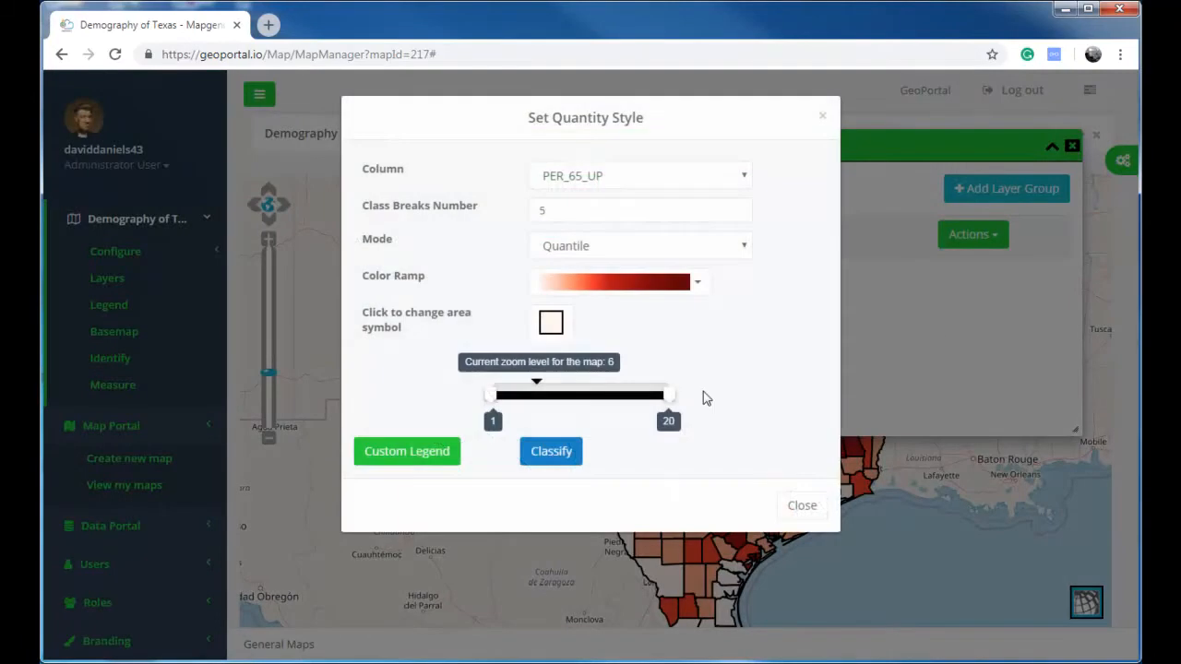
{"action": "left_click", "coordinate": [425, 458]}
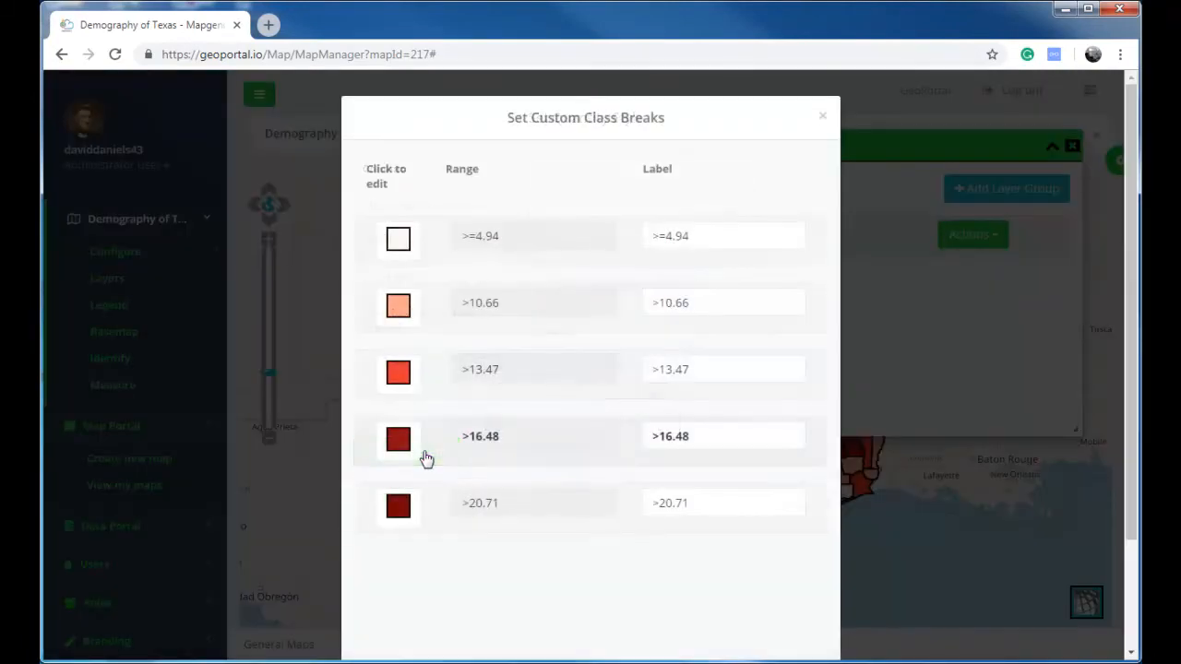
{"action": "left_click", "coordinate": [697, 236]}
{"action": "type", "text": "low"}
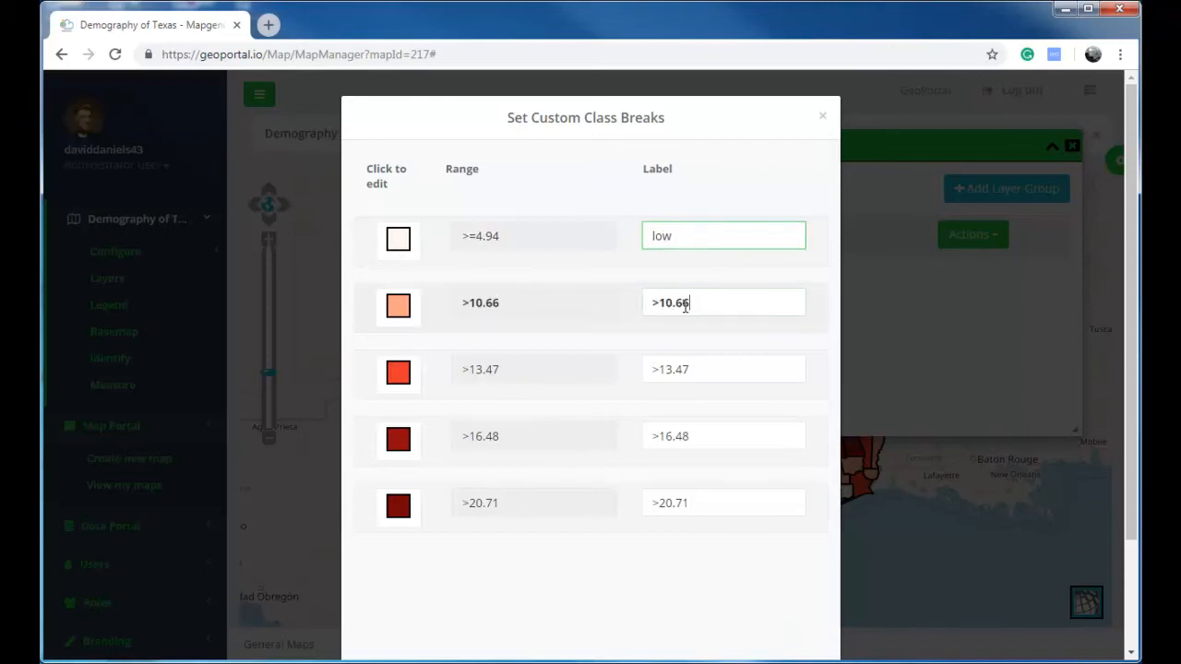
{"action": "left_click_drag", "start_coordinate": [686, 302], "coordinate": [638, 311]}
{"action": "key", "text": "BackSpace"}
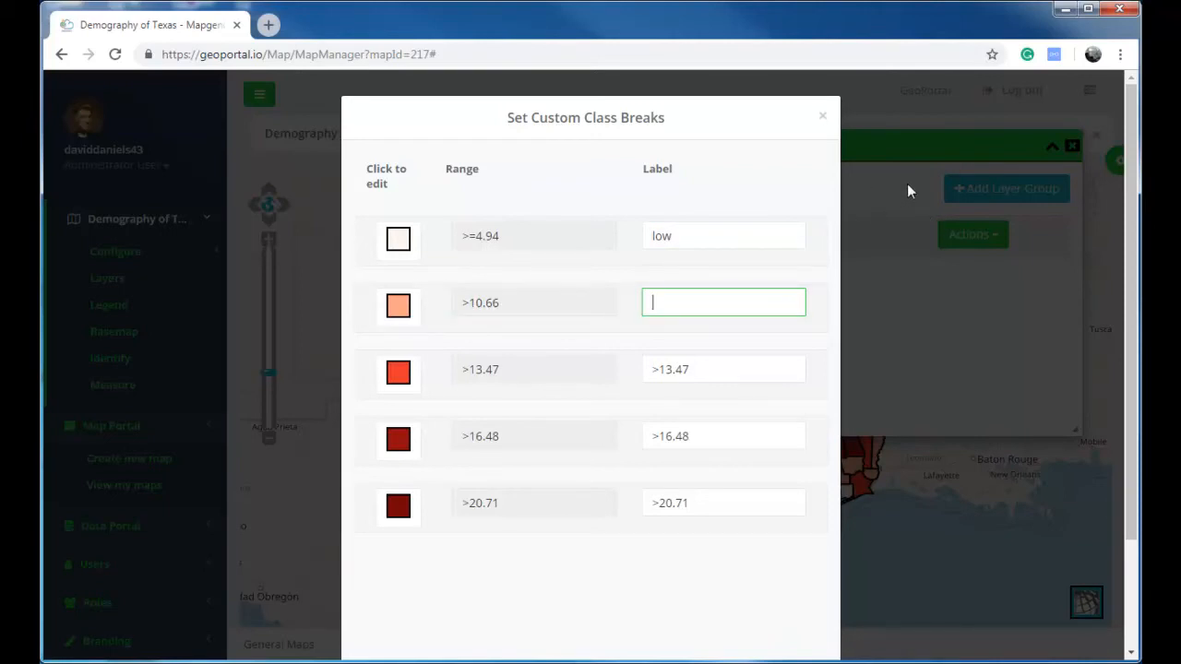
{"action": "double_click", "coordinate": [693, 238]}
{"action": "key", "text": "BackSpace"}
{"action": "type", "text": "very low"}
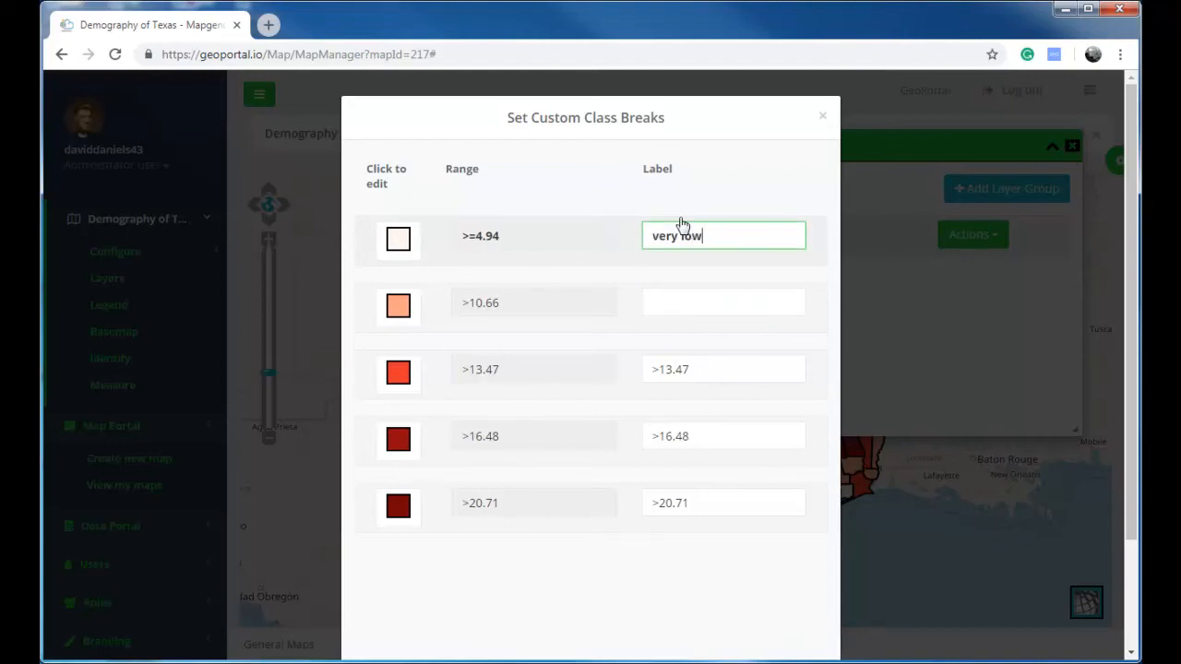
{"action": "left_click", "coordinate": [729, 295]}
{"action": "type", "text": "low"}
Label the >13.47 class "medium" and the >16.48 class "high".
{"action": "left_click", "coordinate": [742, 370]}
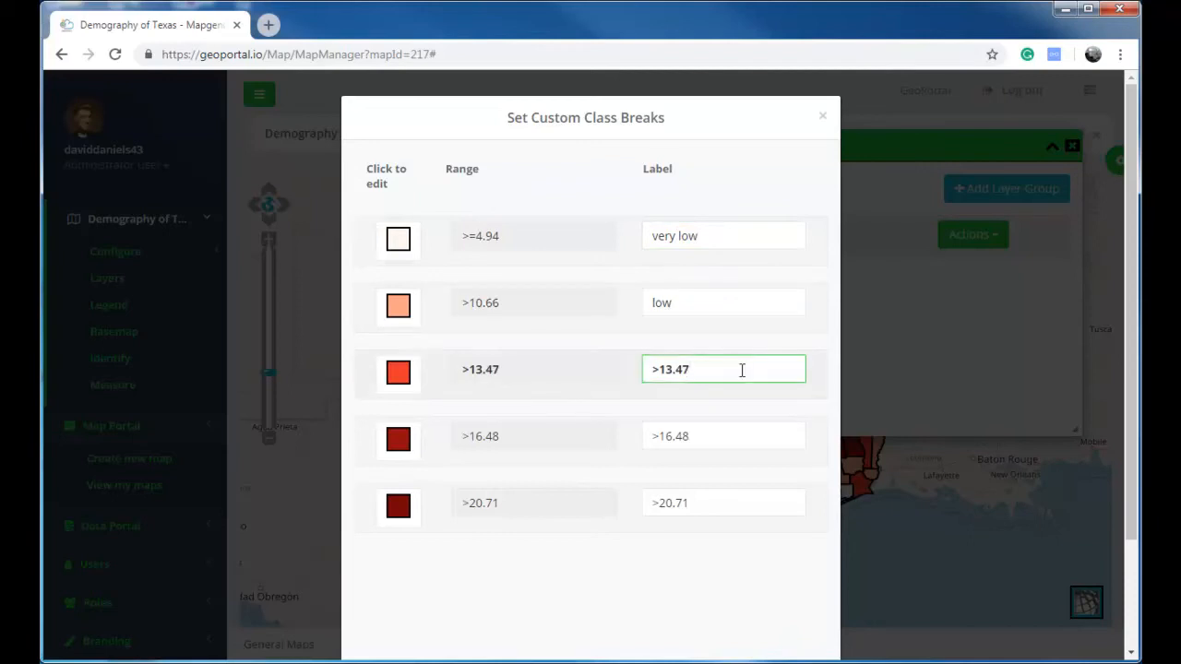
{"action": "key", "text": "BackSpace"}
{"action": "key", "text": "BackSpace"}
{"action": "key", "text": "BackSpace"}
{"action": "key", "text": "BackSpace"}
{"action": "key", "text": "BackSpace"}
{"action": "type", "text": "medium"}
{"action": "left_click", "coordinate": [728, 434]}
{"action": "key", "text": "BackSpace"}
{"action": "key", "text": "BackSpace"}
{"action": "key", "text": "BackSpace"}
{"action": "key", "text": "BackSpace"}
{"action": "type", "text": "high"}
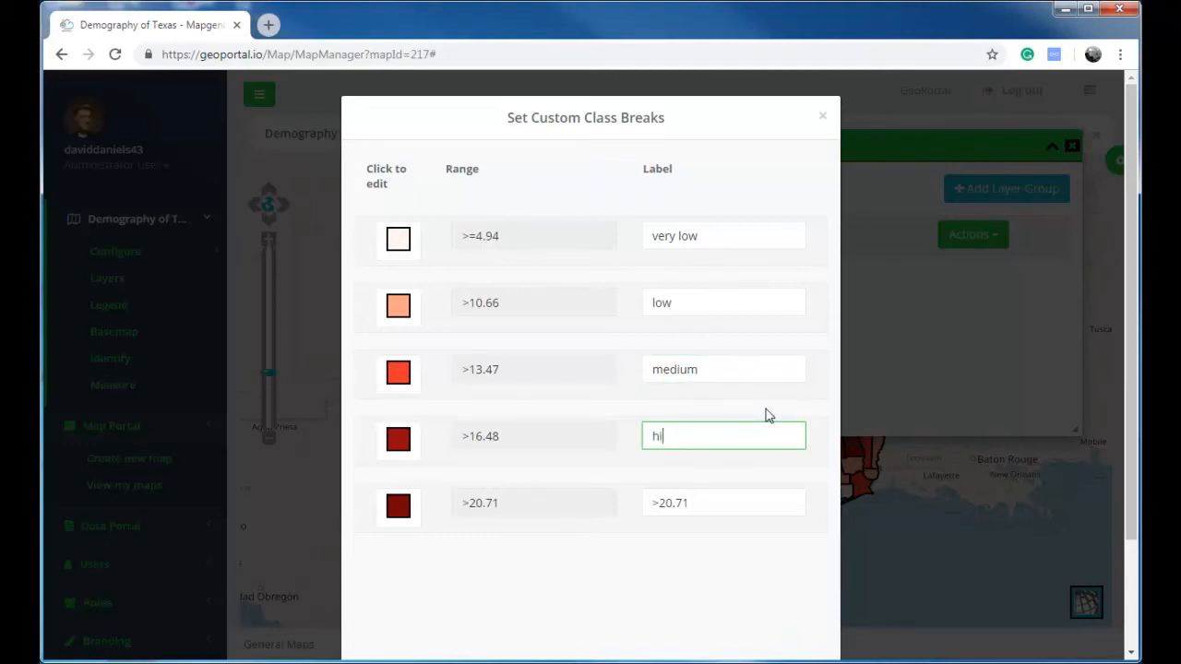
Label the >20.71 class "very high".
{"action": "left_click", "coordinate": [705, 502]}
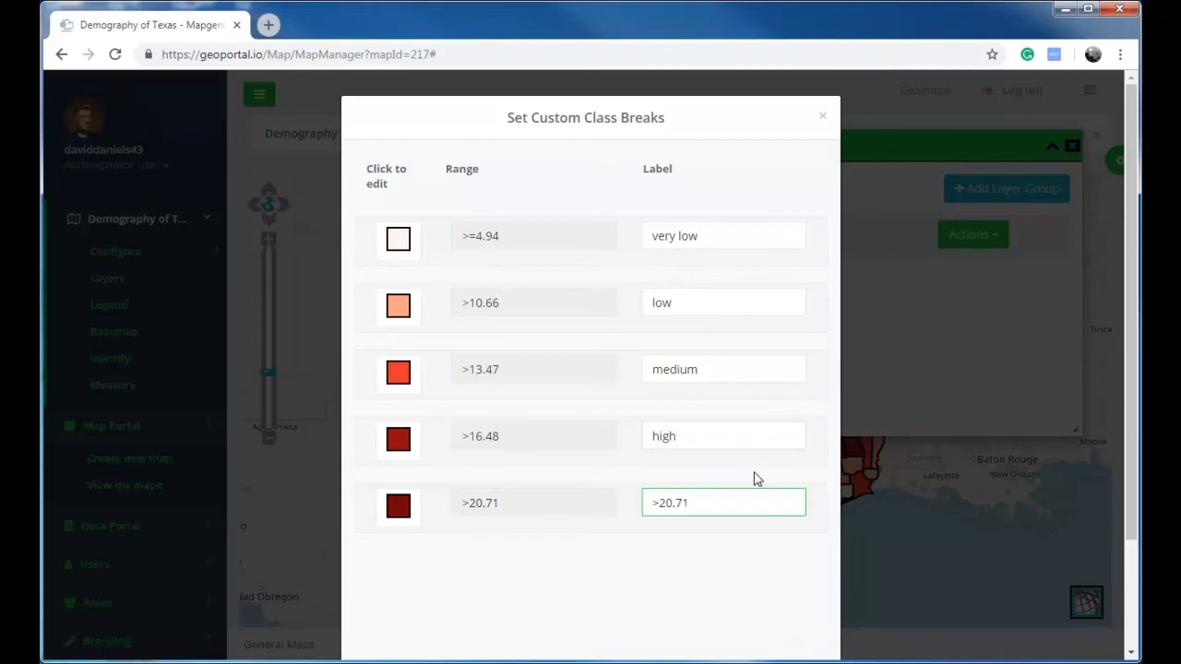
{"action": "key", "text": "BackSpace"}
{"action": "key", "text": "BackSpace"}
{"action": "type", "text": "very hign"}
{"action": "key", "text": "BackSpace"}
{"action": "type", "text": "h"}
{"action": "left_click", "coordinate": [703, 555]}
Give the "very high" class symbol a yellow contour with a width of 3 and save the area style.
{"action": "left_click", "coordinate": [397, 522]}
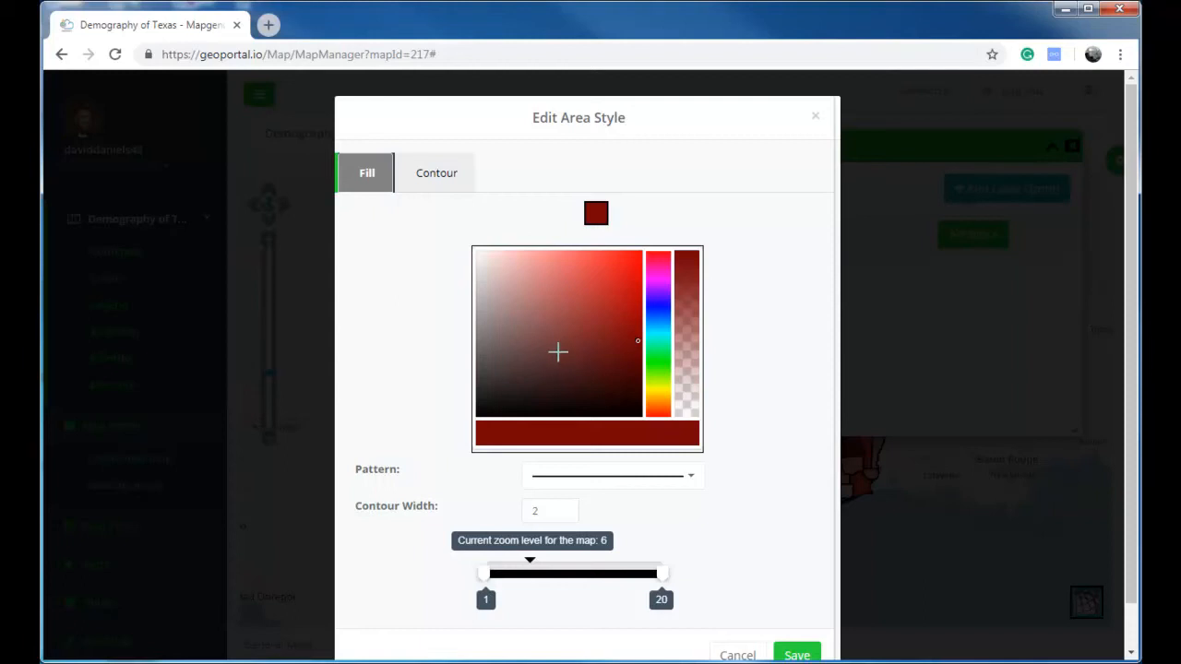
{"action": "left_click", "coordinate": [431, 175]}
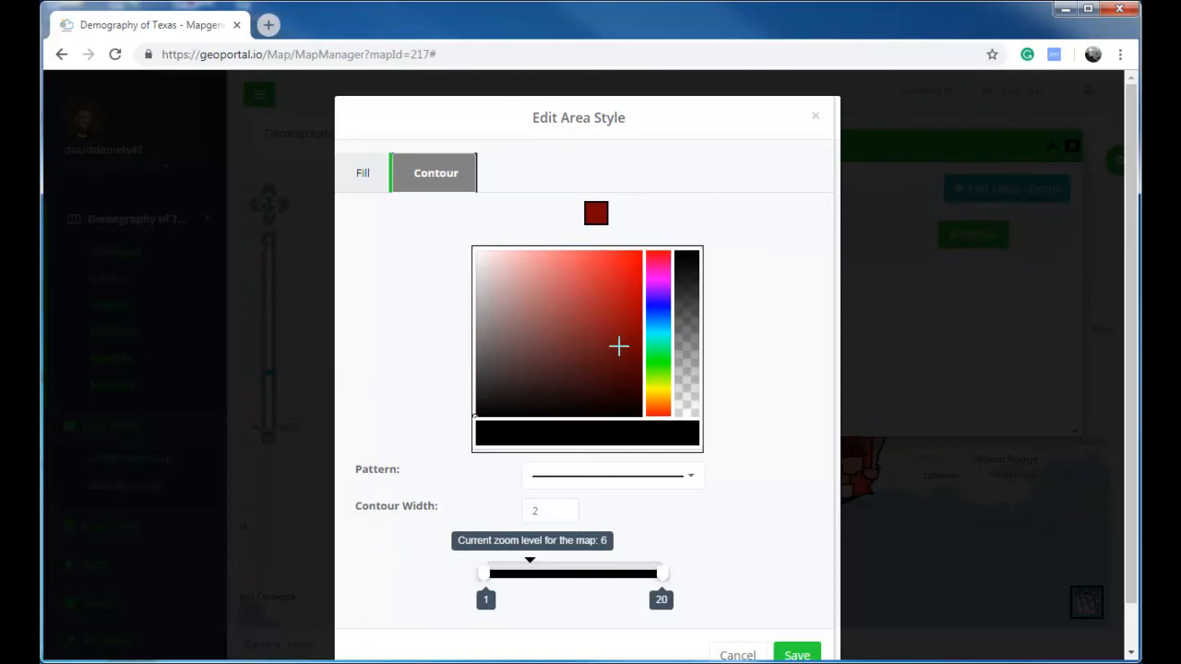
{"action": "left_click", "coordinate": [659, 395]}
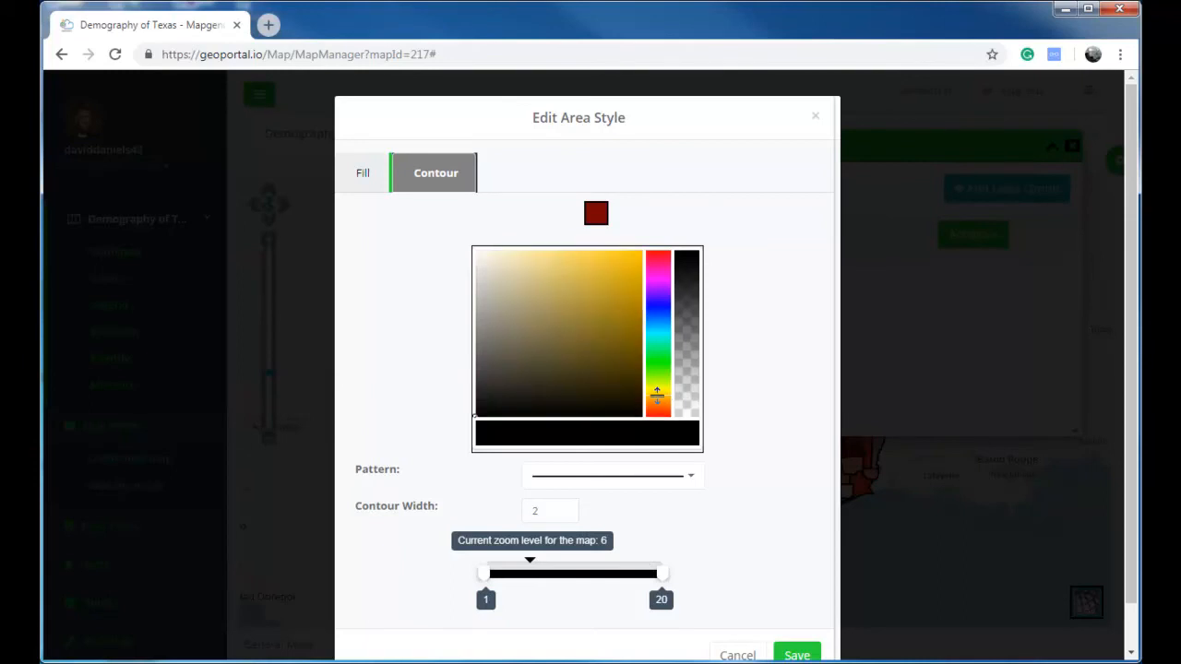
{"action": "left_click", "coordinate": [625, 271]}
{"action": "left_click", "coordinate": [656, 392]}
{"action": "left_click", "coordinate": [655, 387]}
{"action": "left_click", "coordinate": [632, 263]}
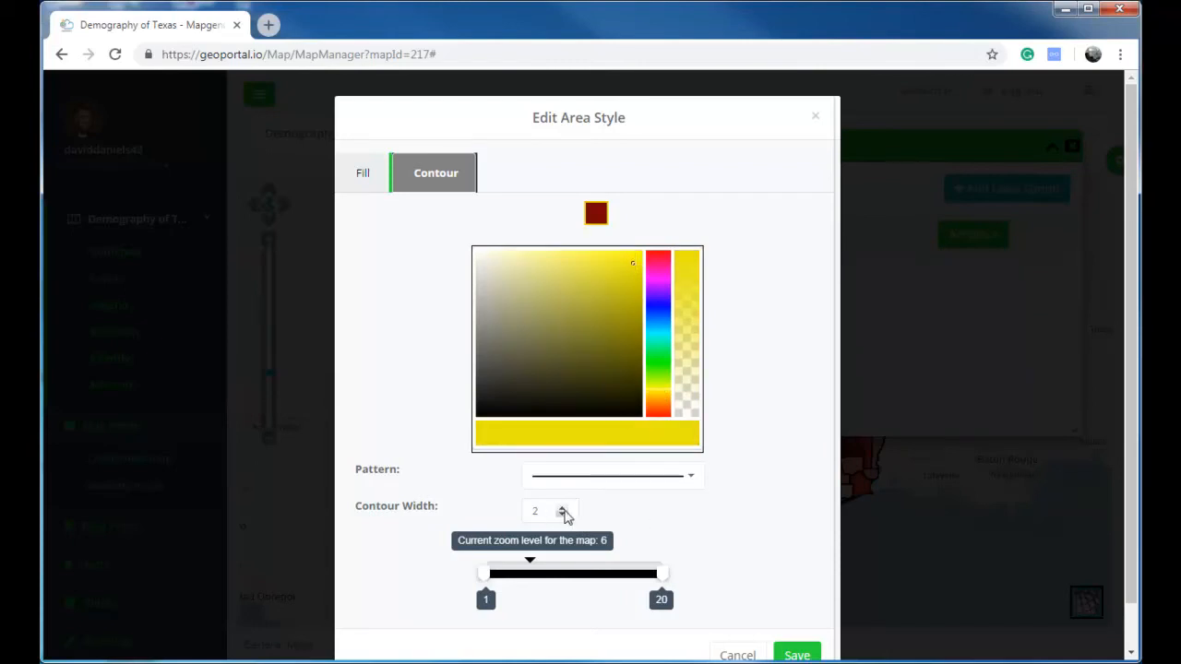
{"action": "left_click", "coordinate": [562, 511]}
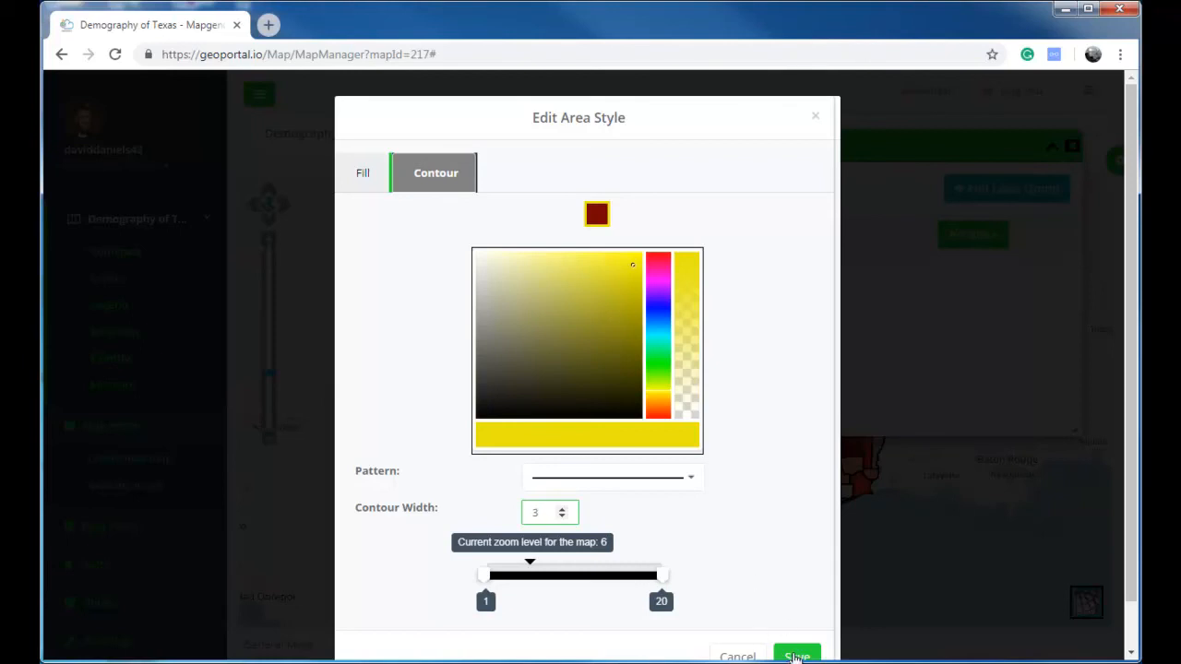
{"action": "left_click", "coordinate": [796, 656]}
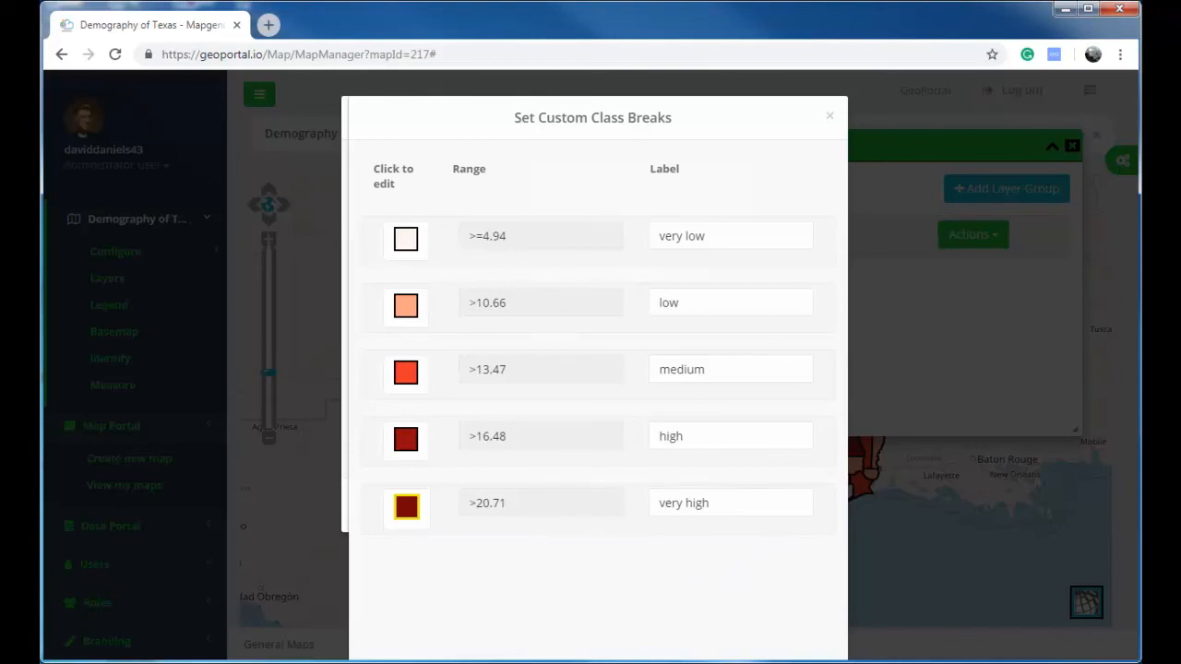
Save the custom class breaks and close both the quantity style and the layer settings.
{"action": "left_click_drag", "start_coordinate": [489, 155], "coordinate": [376, 47]}
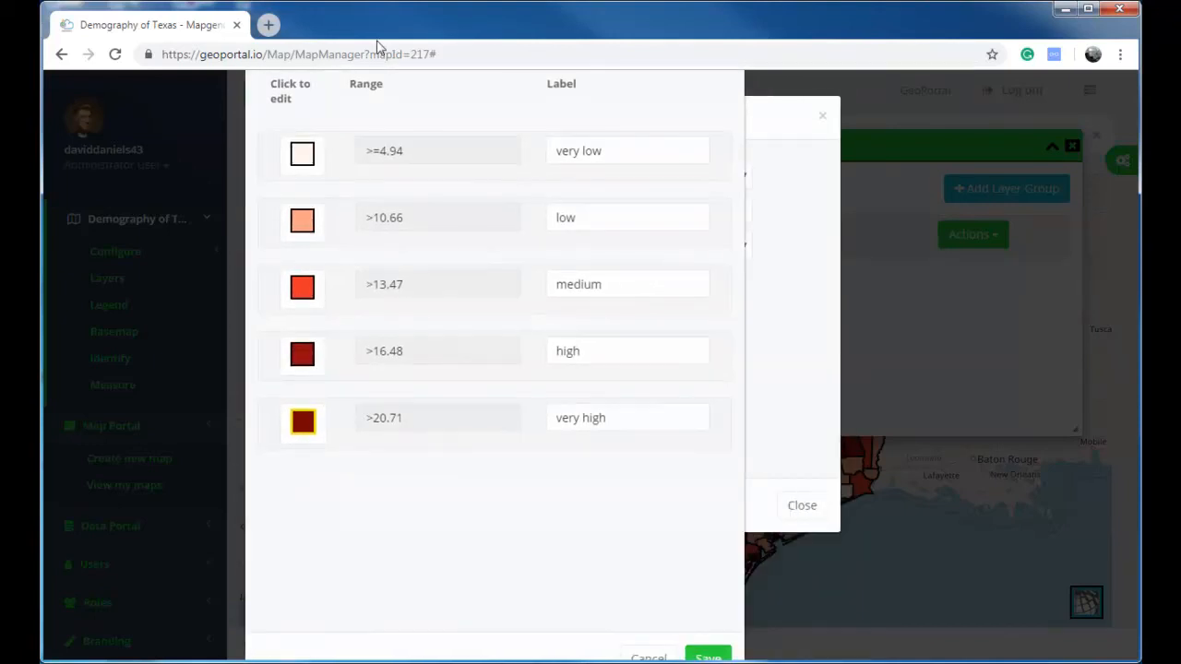
{"action": "left_click", "coordinate": [707, 655]}
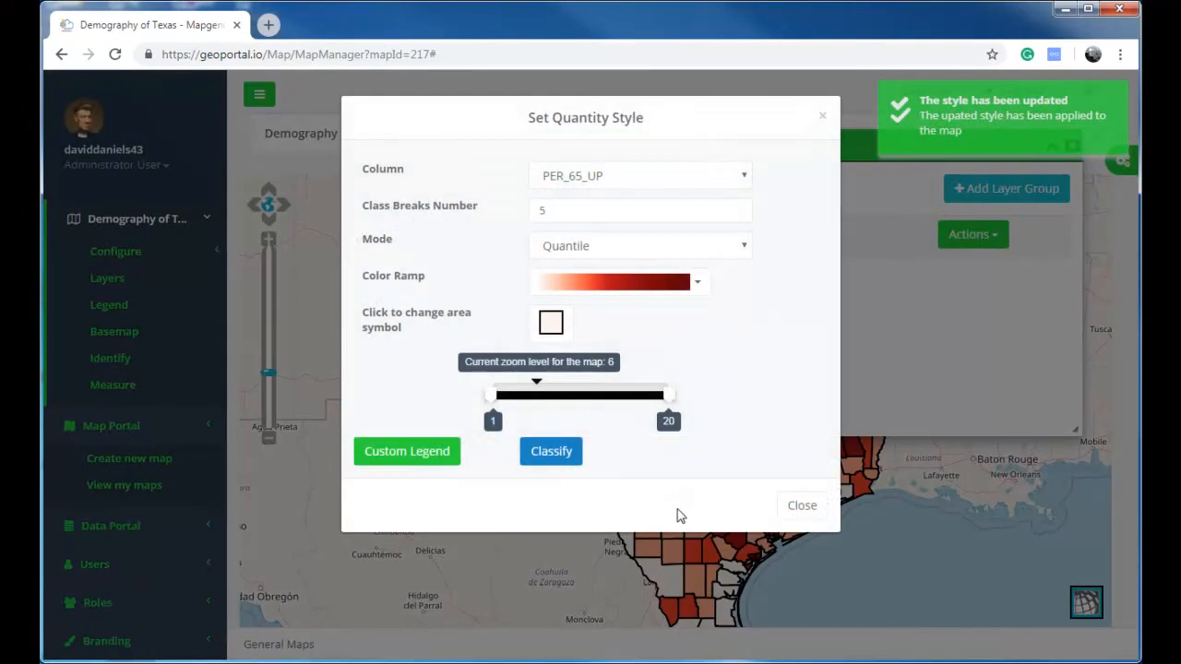
{"action": "left_click", "coordinate": [804, 507]}
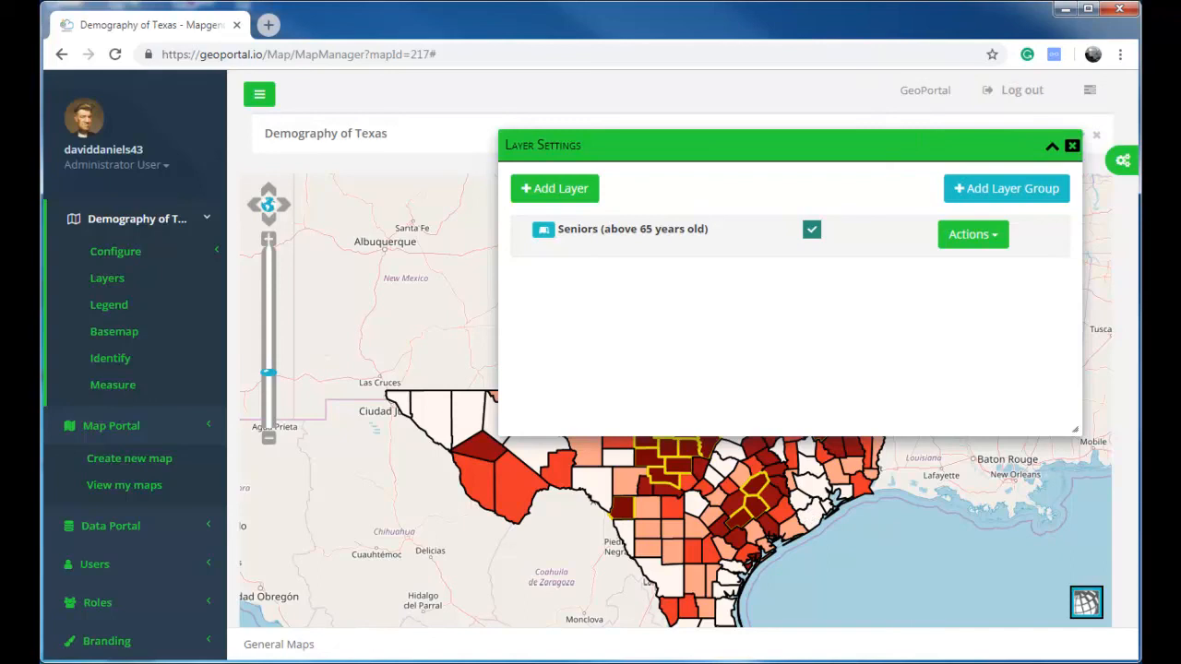
{"action": "left_click", "coordinate": [1072, 145]}
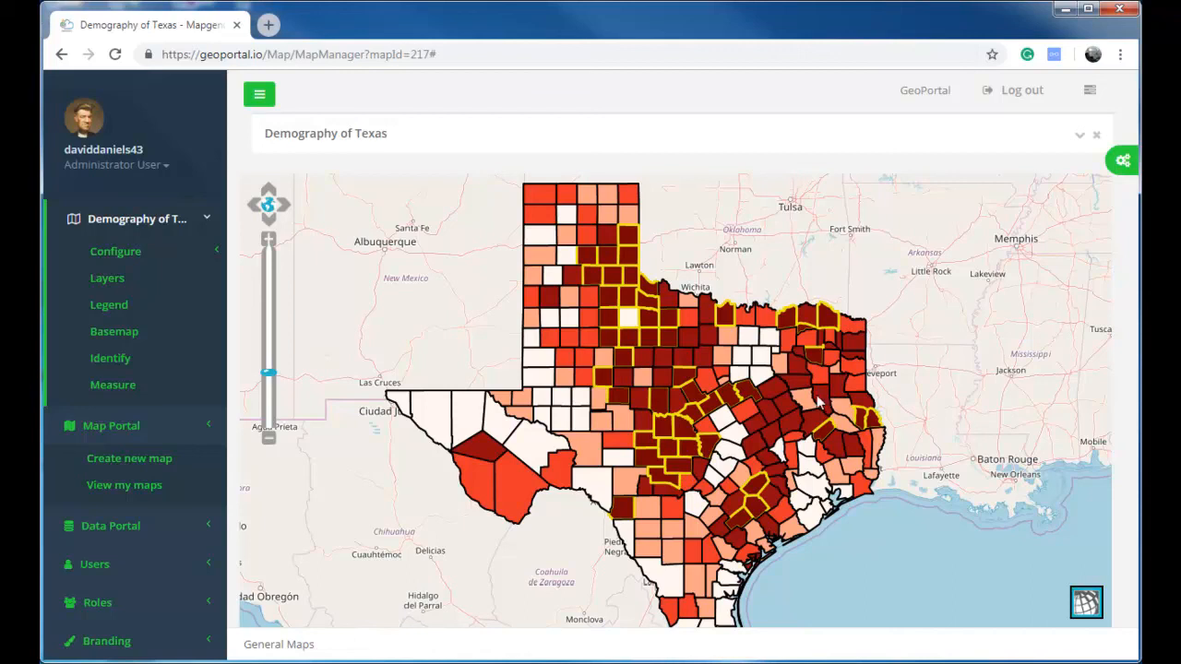
Show the map legend, shrink its height to fit the class symbols, and place it northeast of Texas, clear of the counties.
{"action": "left_click", "coordinate": [103, 310]}
{"action": "left_click_drag", "start_coordinate": [524, 620], "coordinate": [540, 443]}
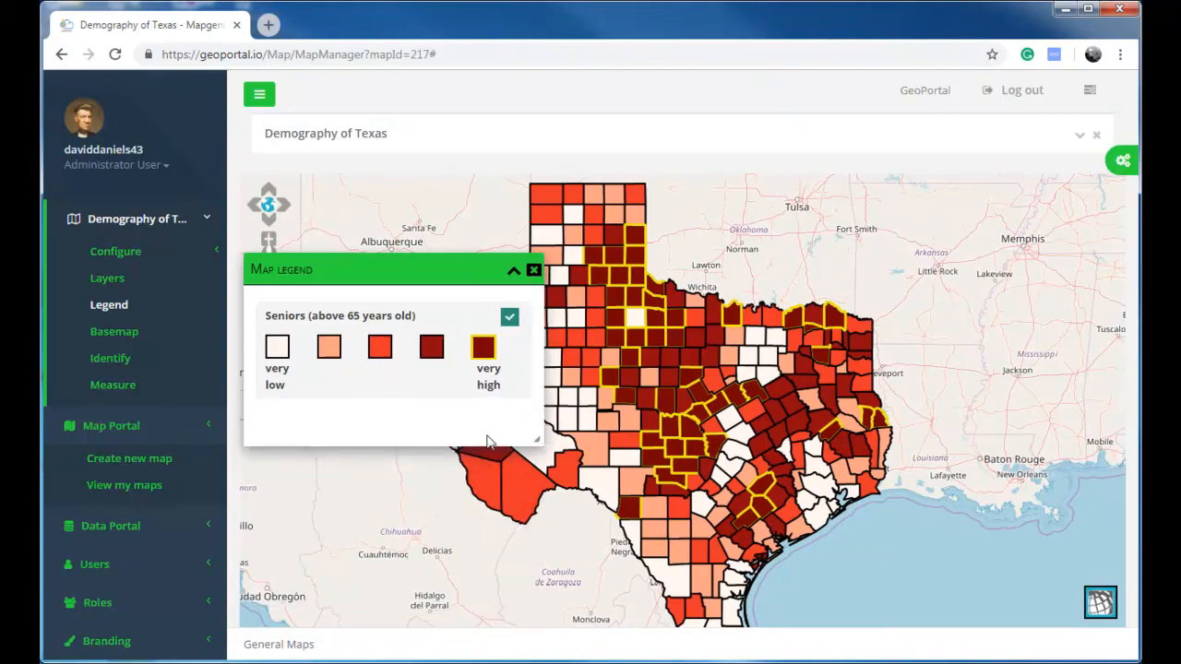
{"action": "left_click", "coordinate": [495, 350]}
{"action": "left_click_drag", "start_coordinate": [396, 268], "coordinate": [977, 201]}
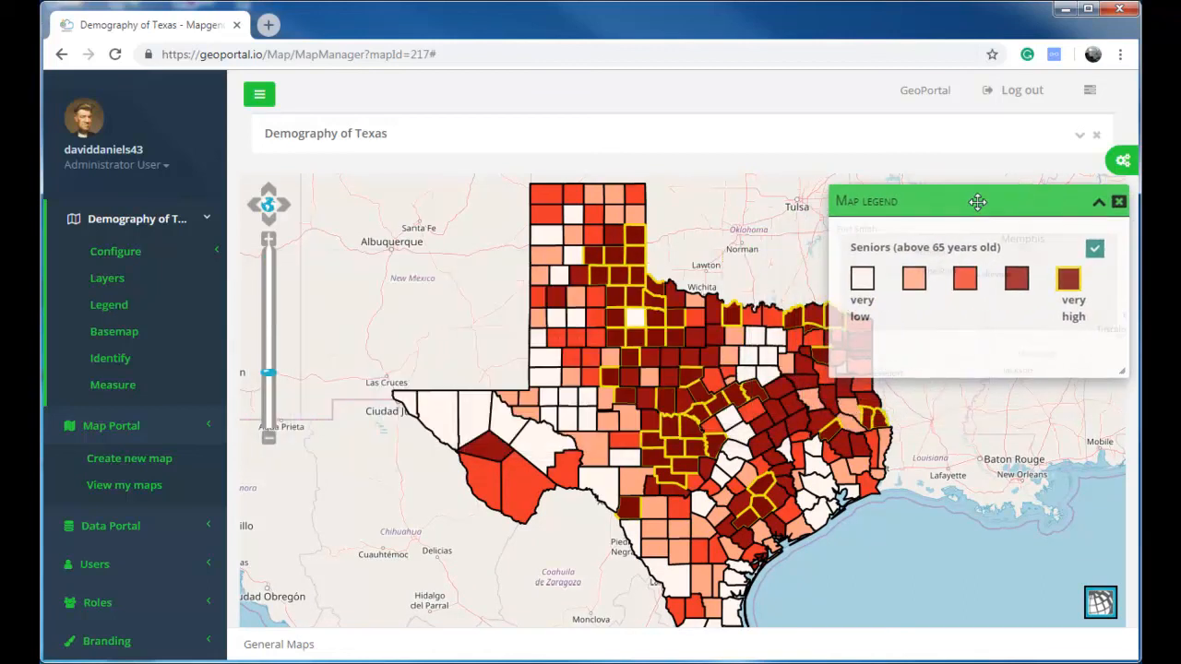
{"action": "left_click_drag", "start_coordinate": [713, 381], "coordinate": [637, 377]}
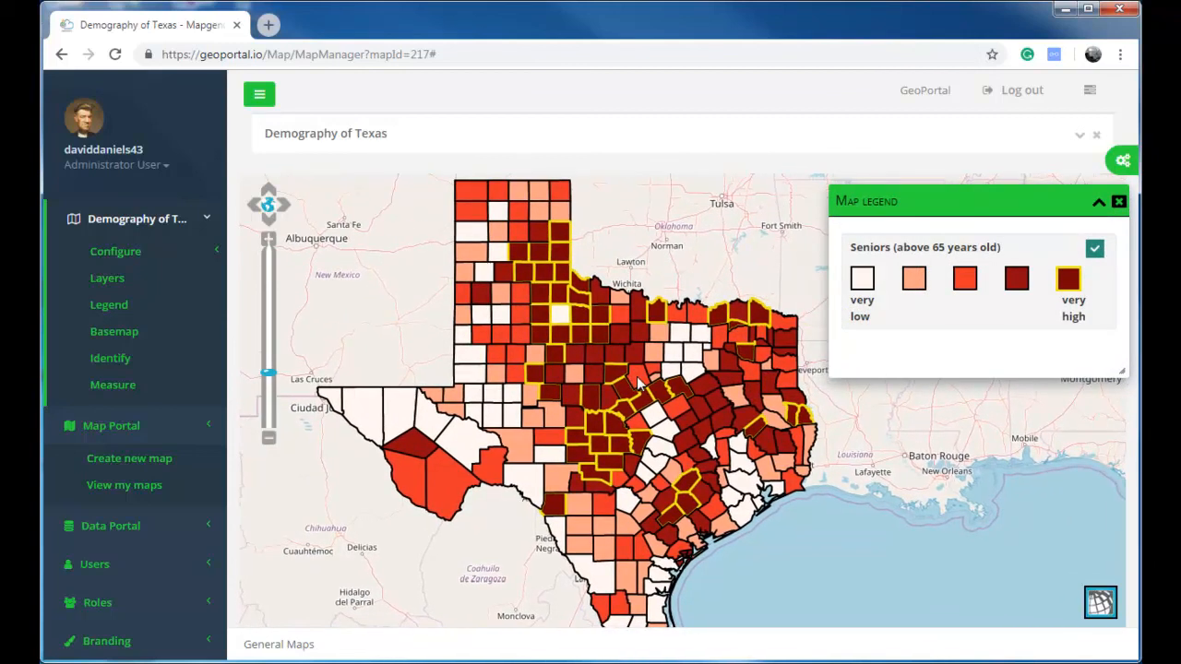
{"action": "left_click_drag", "start_coordinate": [1033, 378], "coordinate": [1030, 348]}
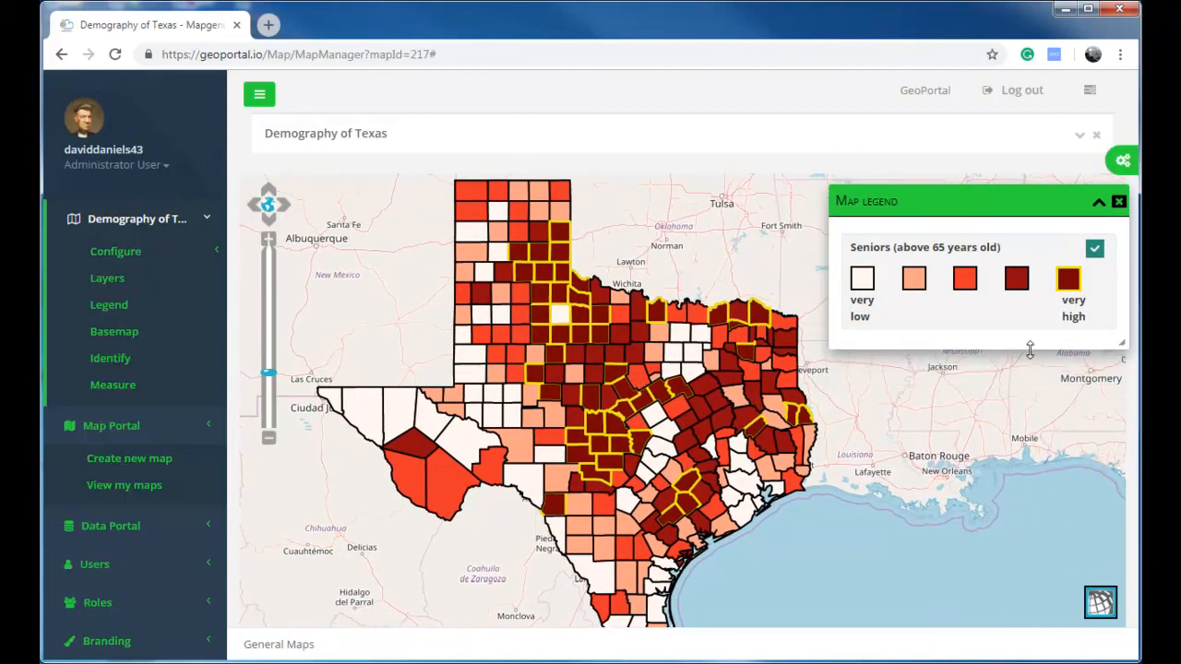